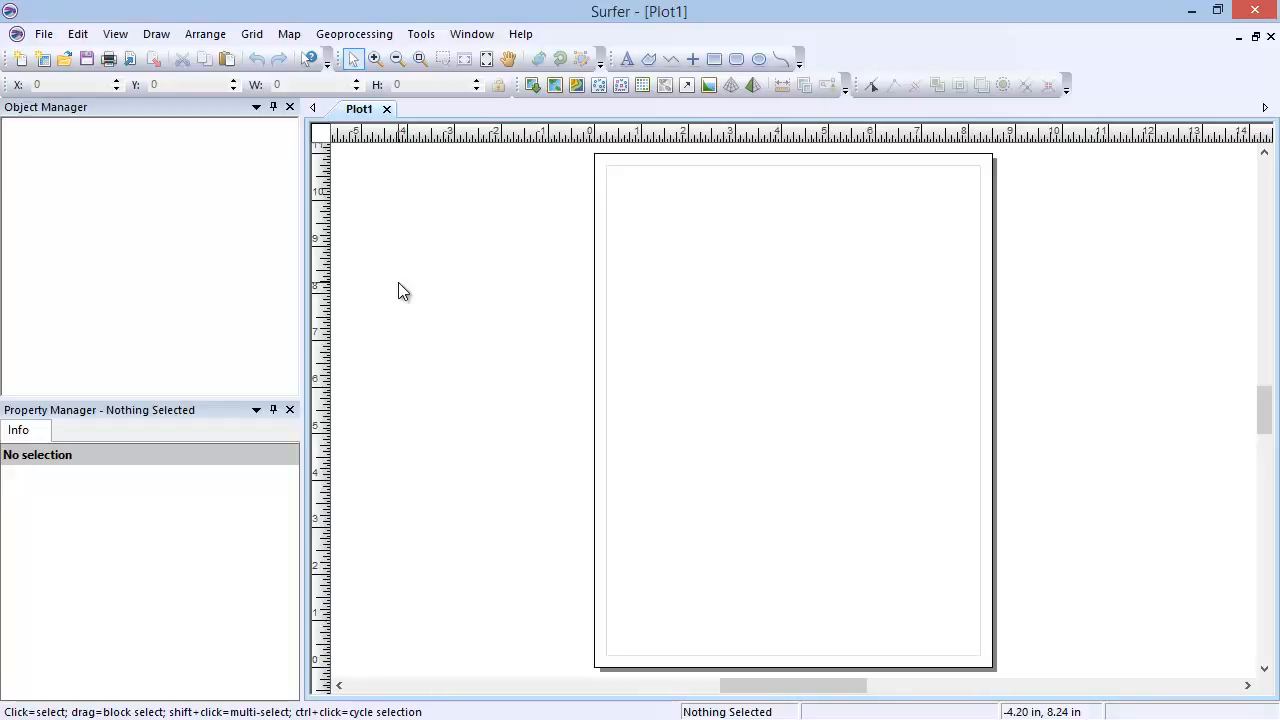
Step: Create a new 3D surface map from the Conifer.grd grid file in the Samples folder
left_click(300, 40)
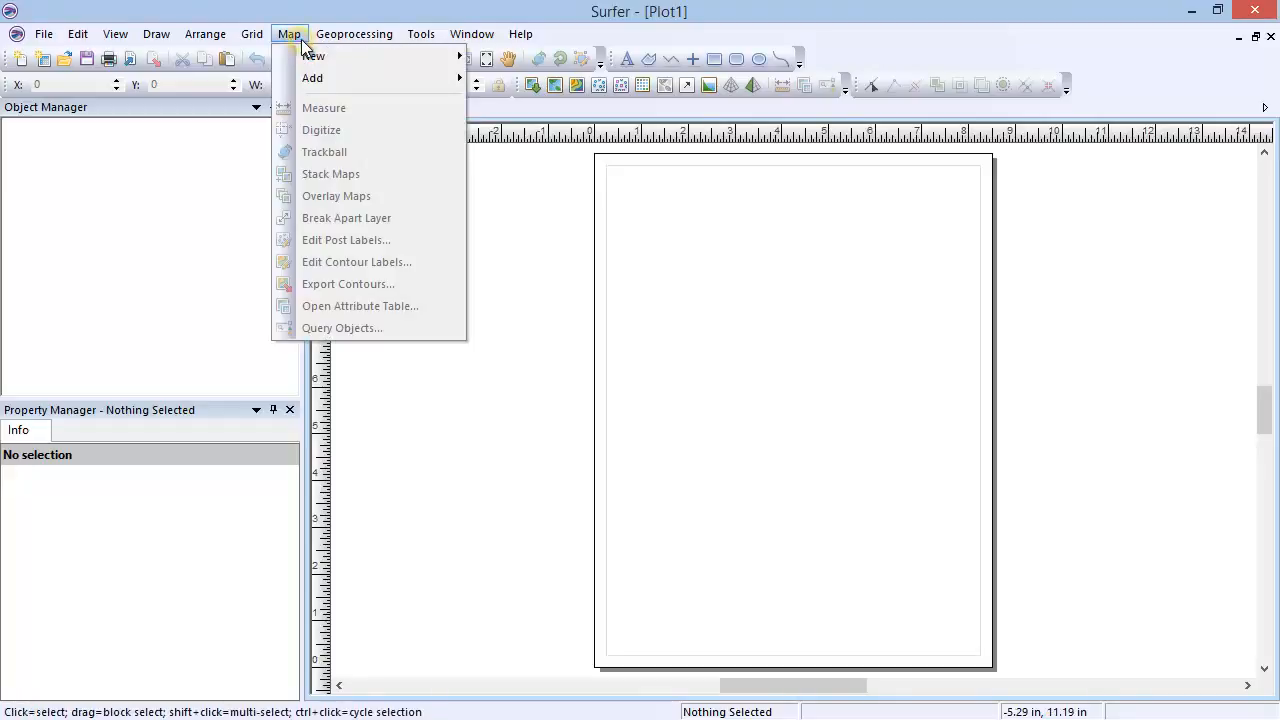
mouse_move(446, 60)
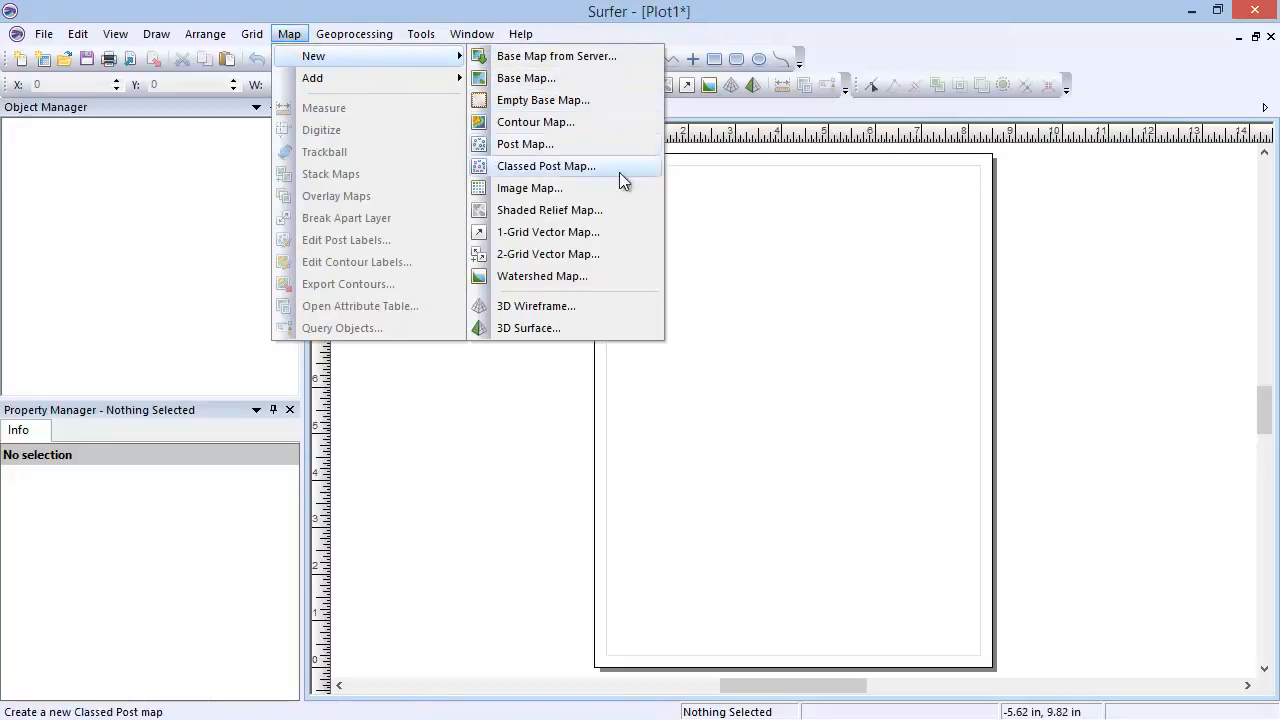
left_click(610, 328)
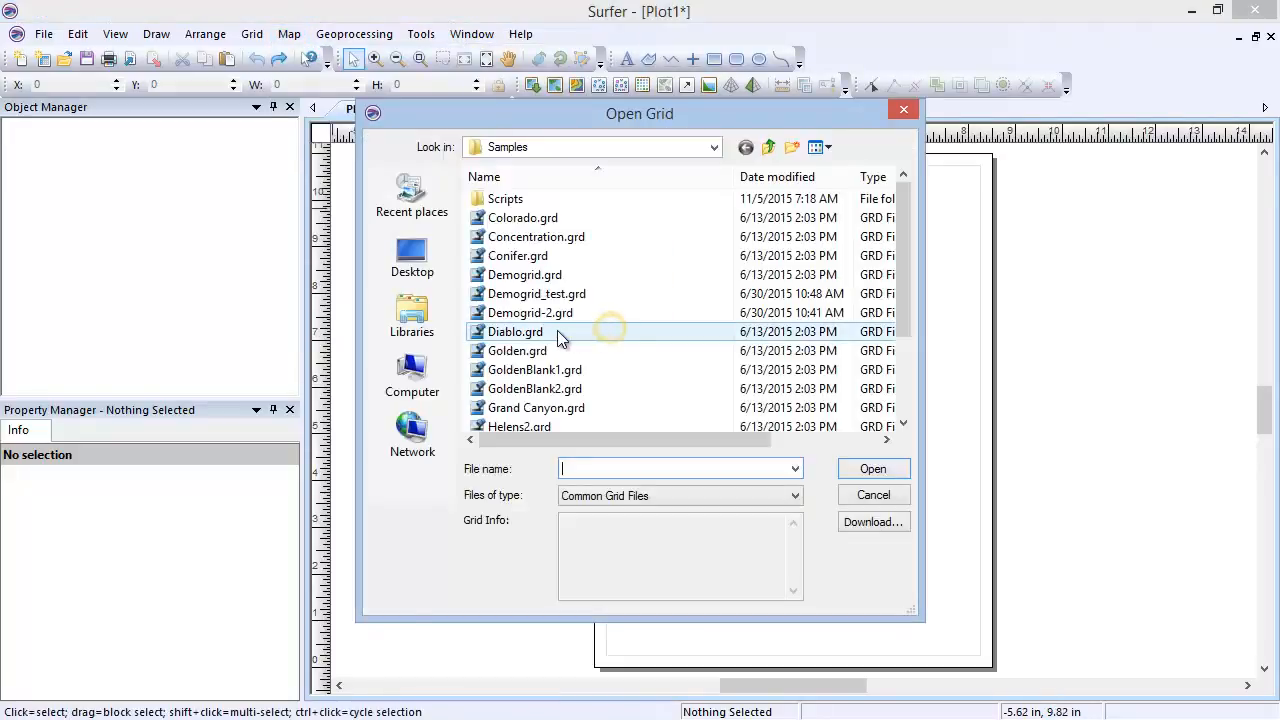
left_click(699, 257)
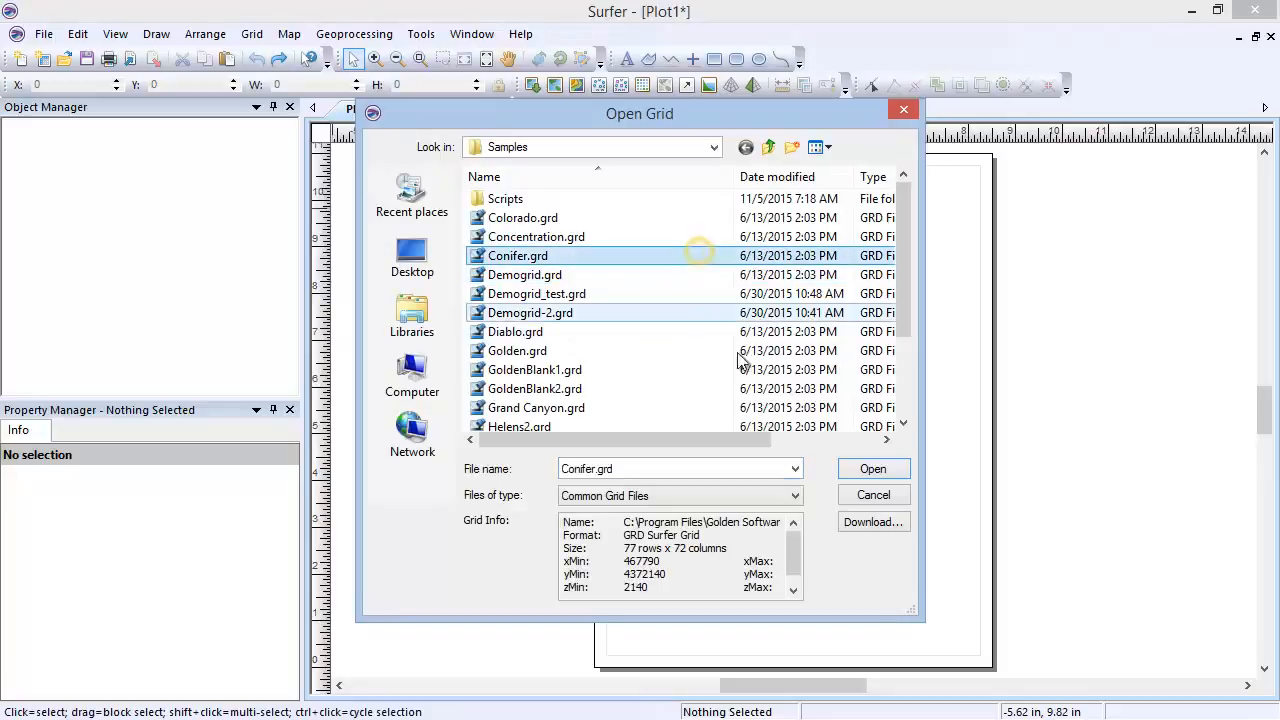
left_click(855, 472)
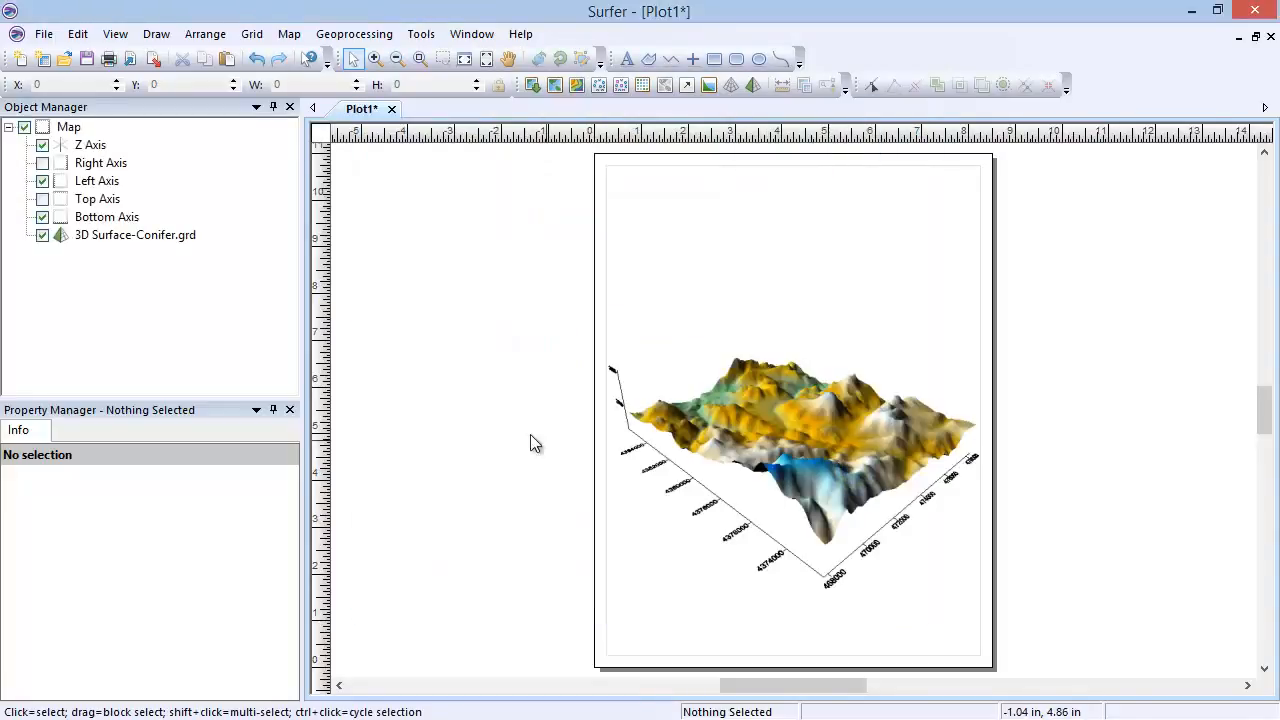
Step: Show the color scale for the Conifer 3D surface and move the scale slightly closer to the map
left_click(118, 36)
left_click(130, 54)
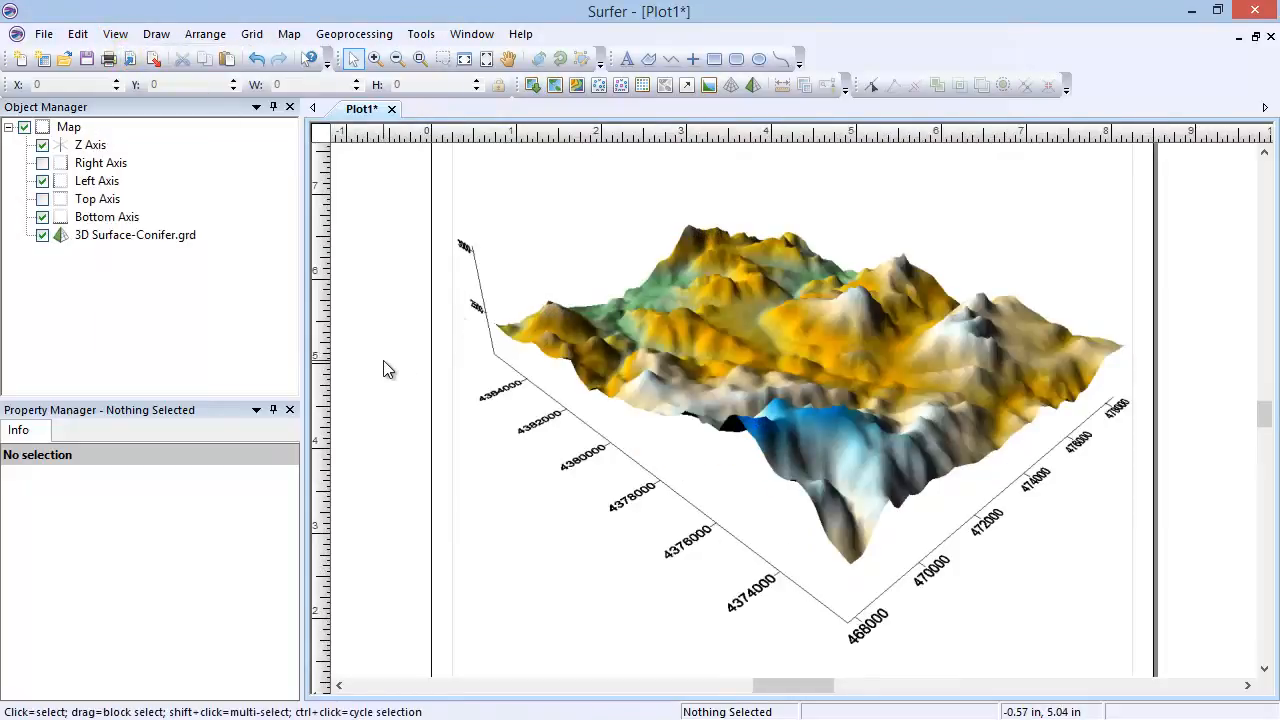
left_click(132, 236)
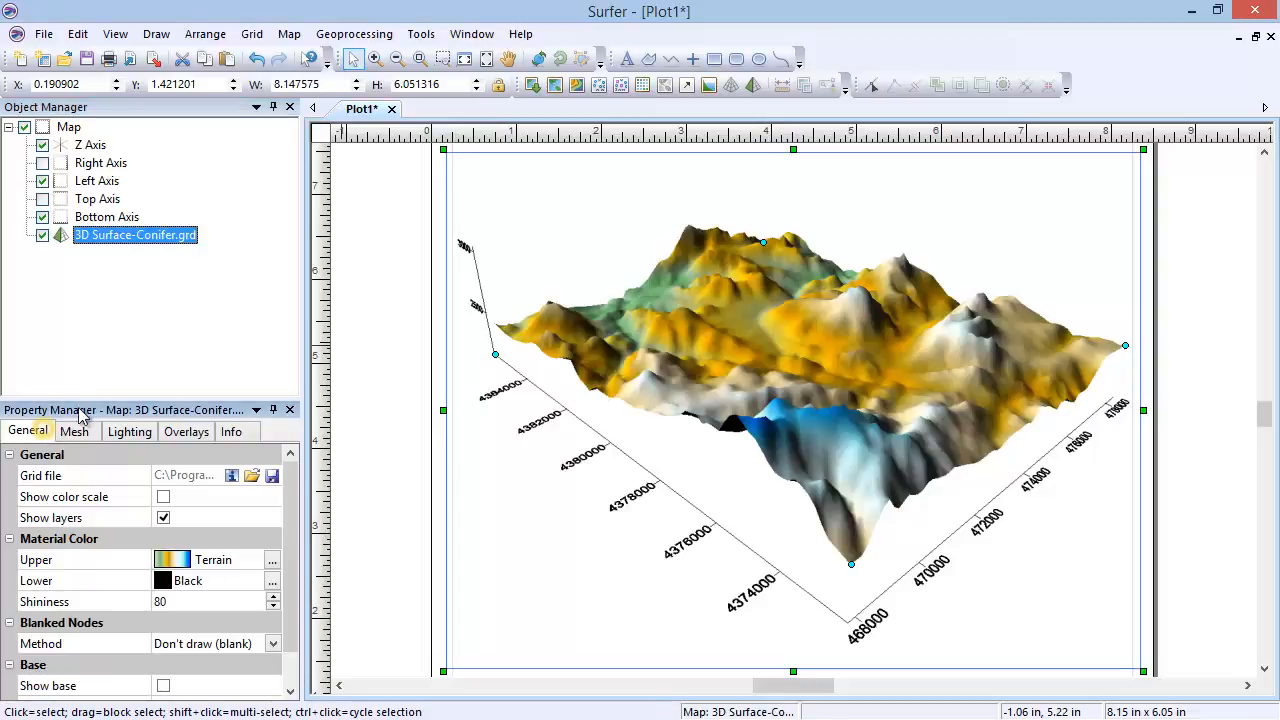
left_click_drag(89, 398, 87, 274)
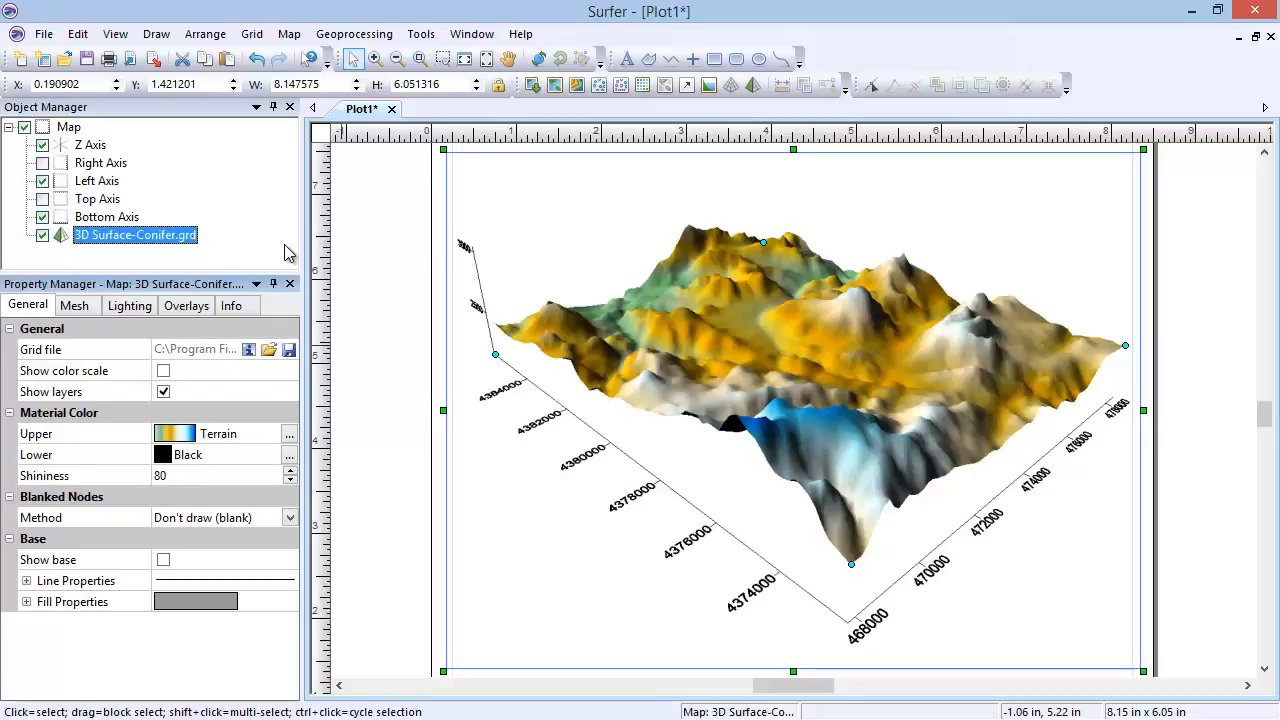
left_click(163, 371)
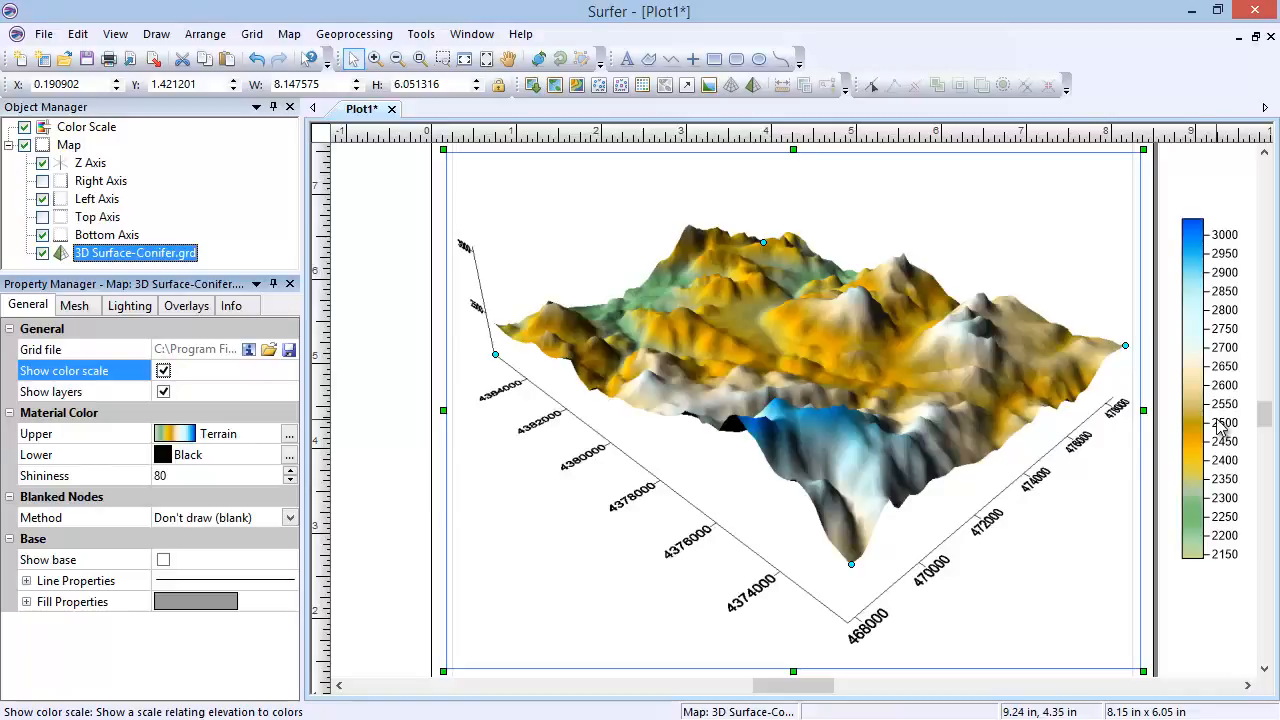
left_click_drag(1206, 427, 1190, 427)
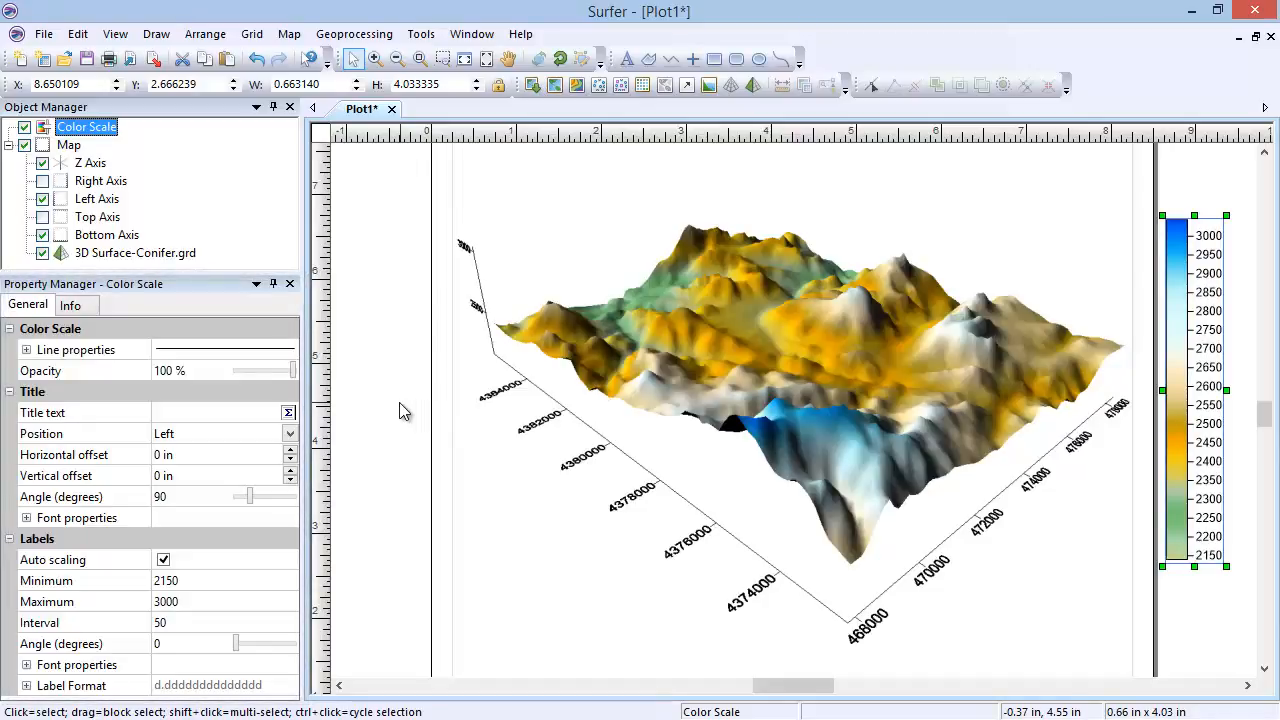
Step: Add the Conifer.tif image as a base layer to the 3D surface map
left_click(175, 256)
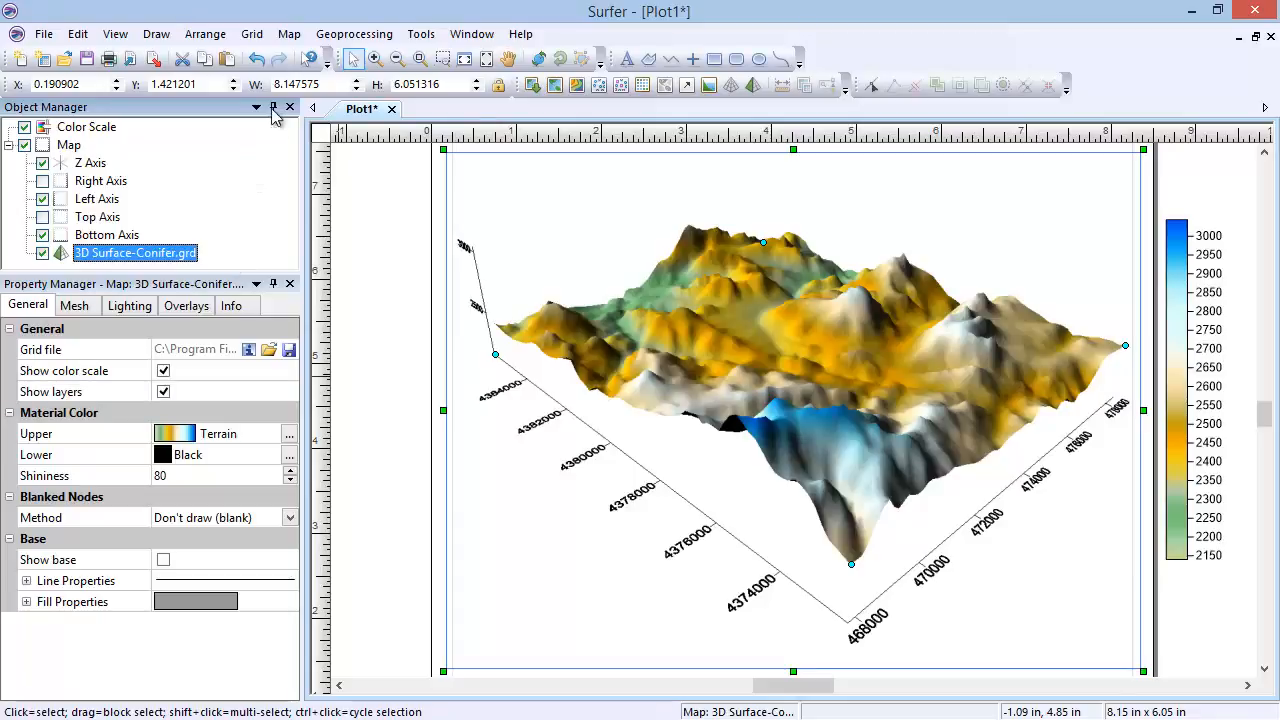
left_click(289, 34)
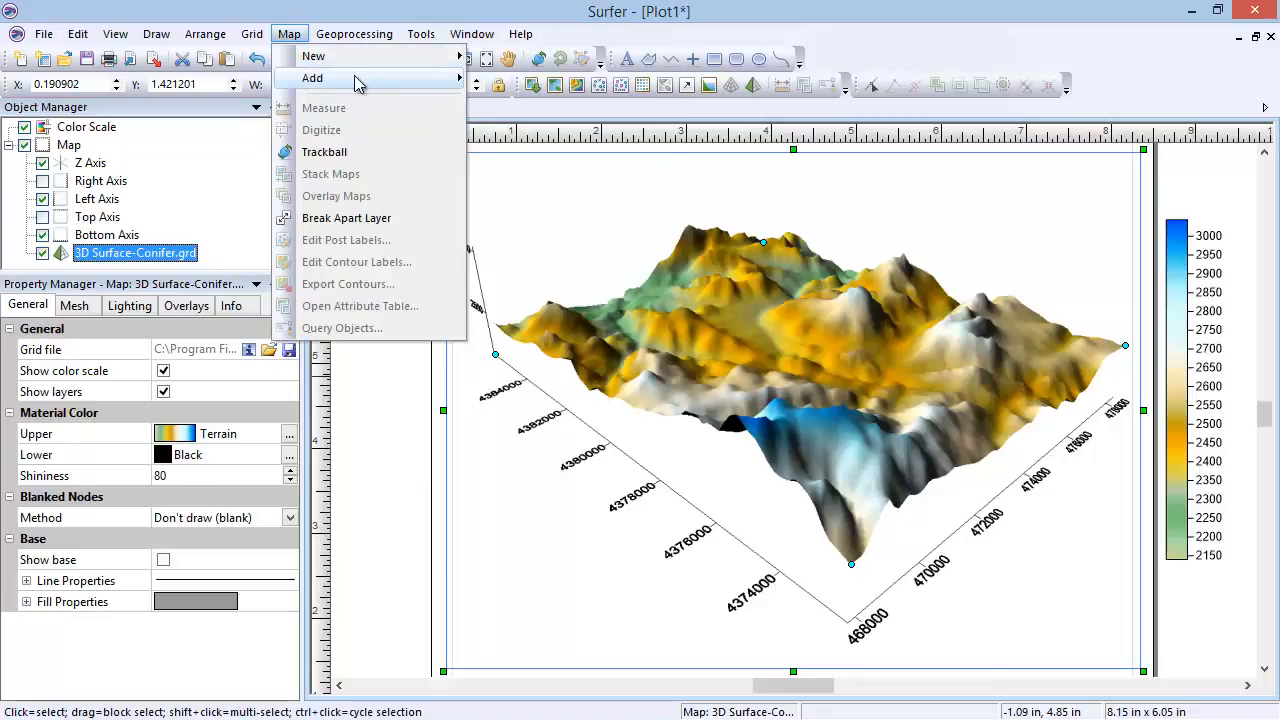
mouse_move(386, 79)
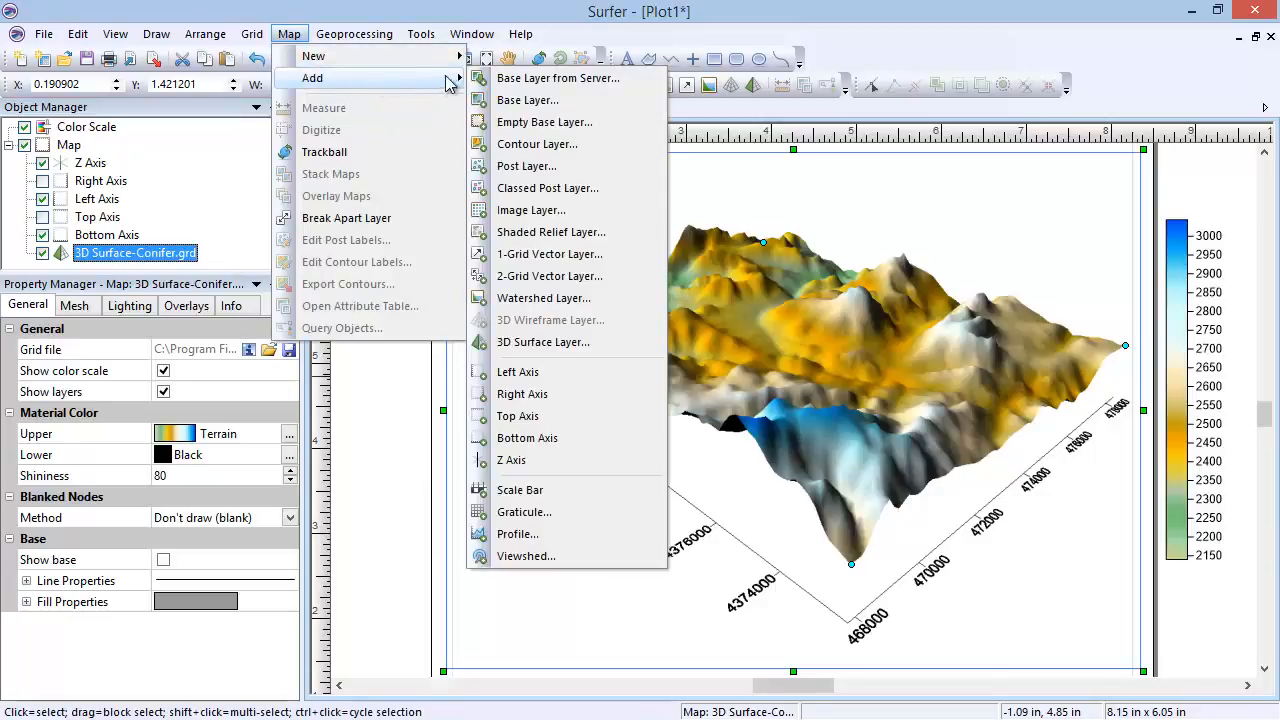
left_click(578, 104)
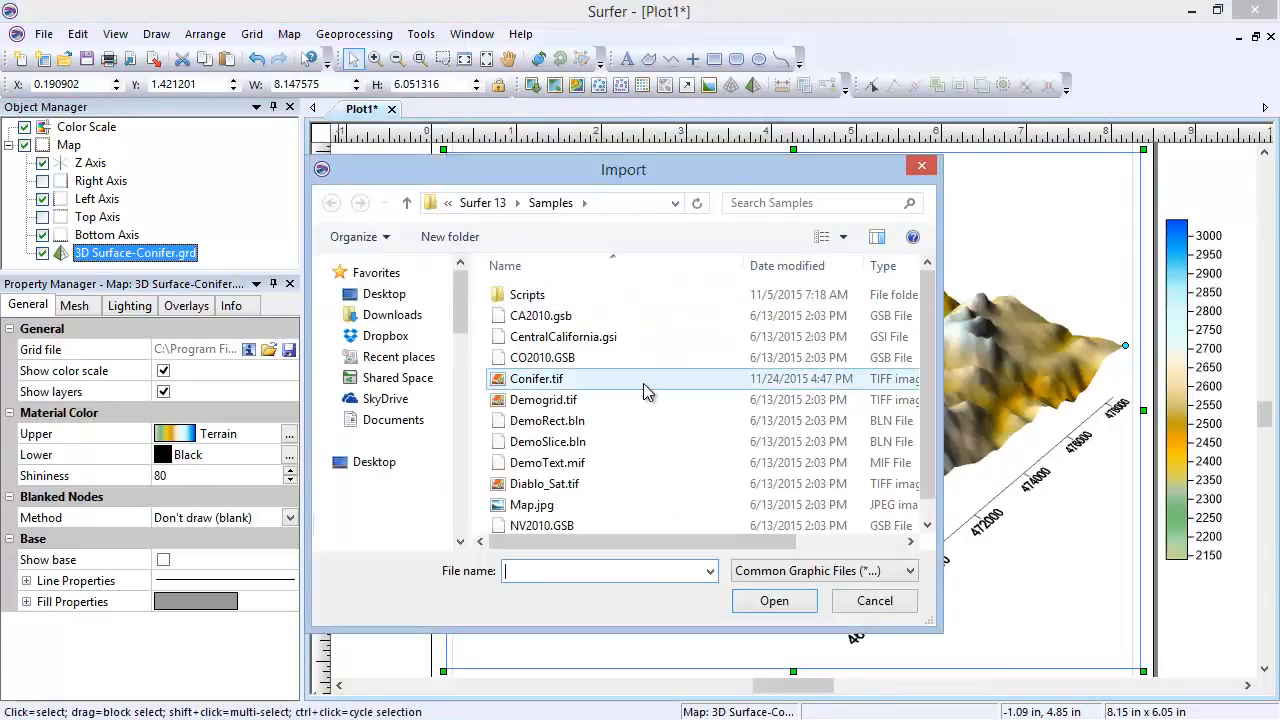
left_click(643, 384)
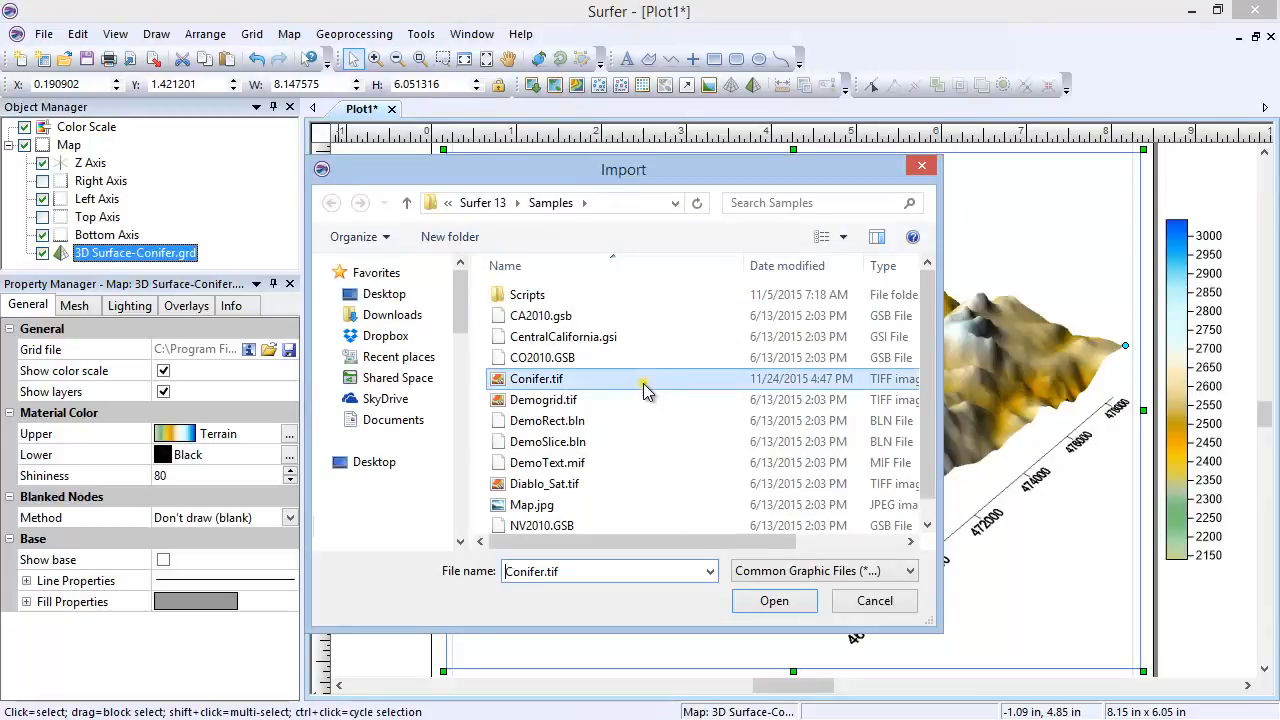
left_click(754, 602)
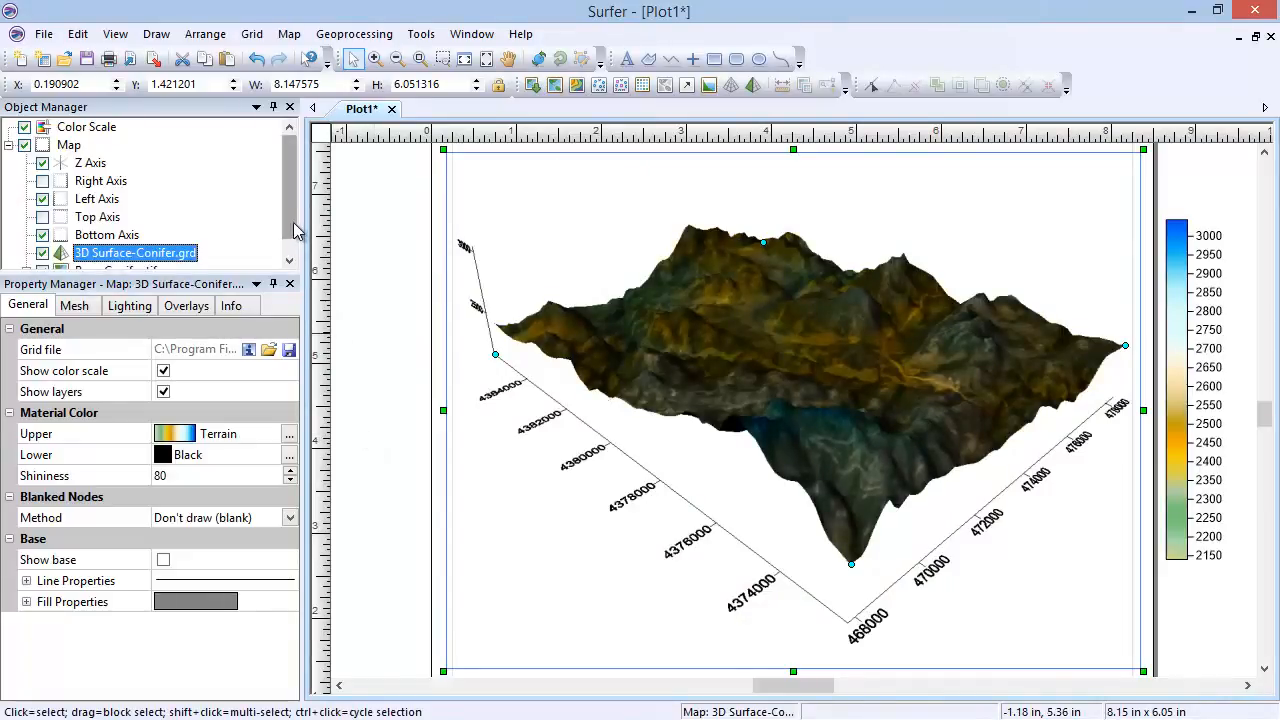
left_click_drag(294, 224, 292, 244)
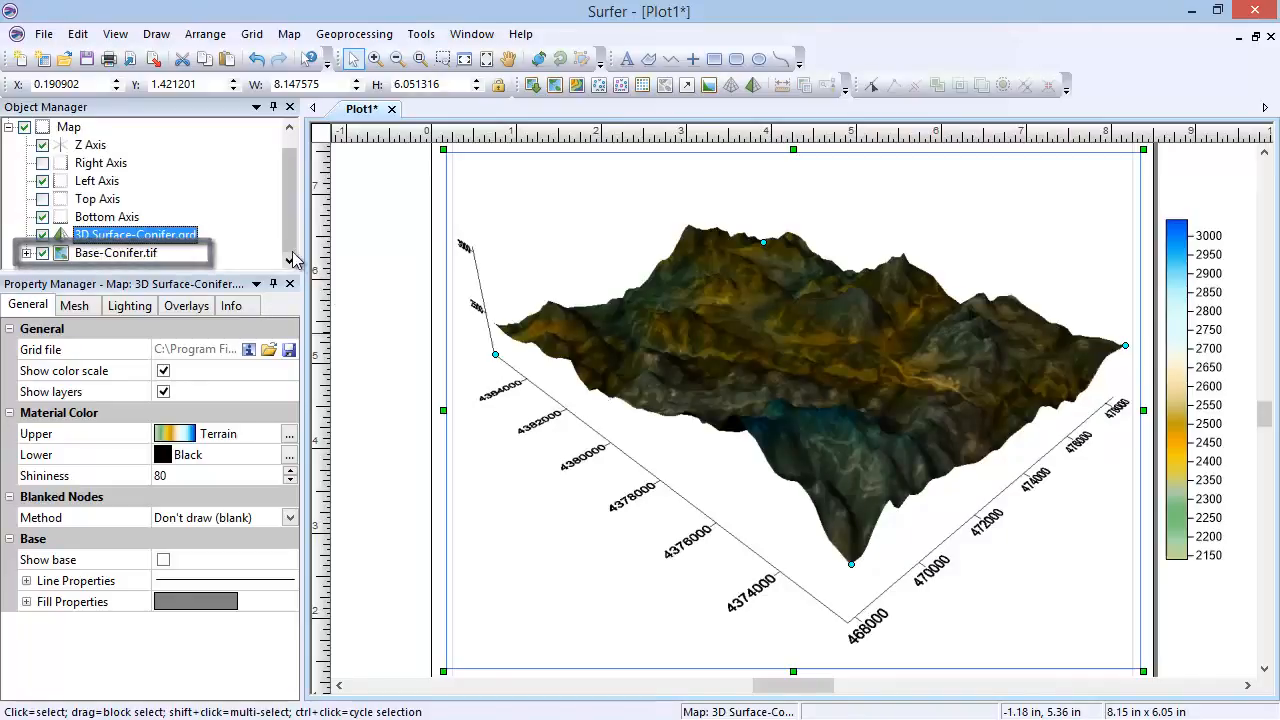
left_click_drag(291, 246, 290, 228)
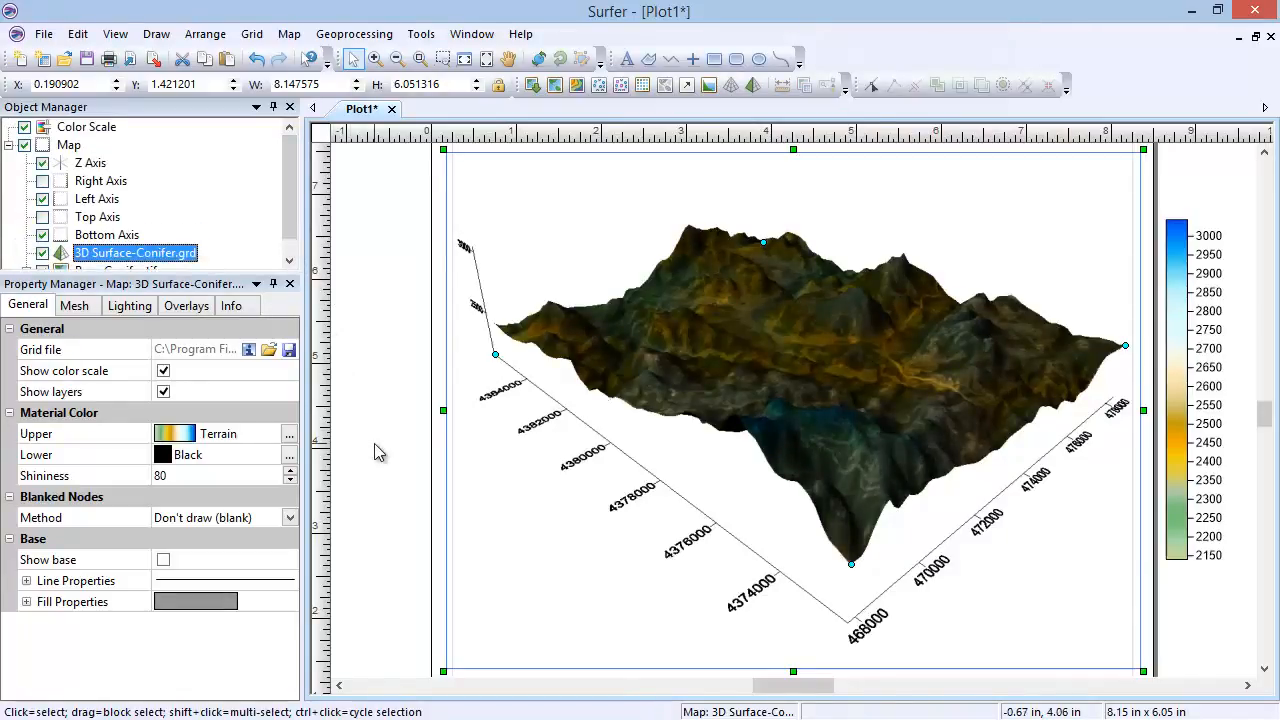
Step: Turn off the display of other layers on the 3D surface and set its upper material color to the Geology colormap
left_click(164, 392)
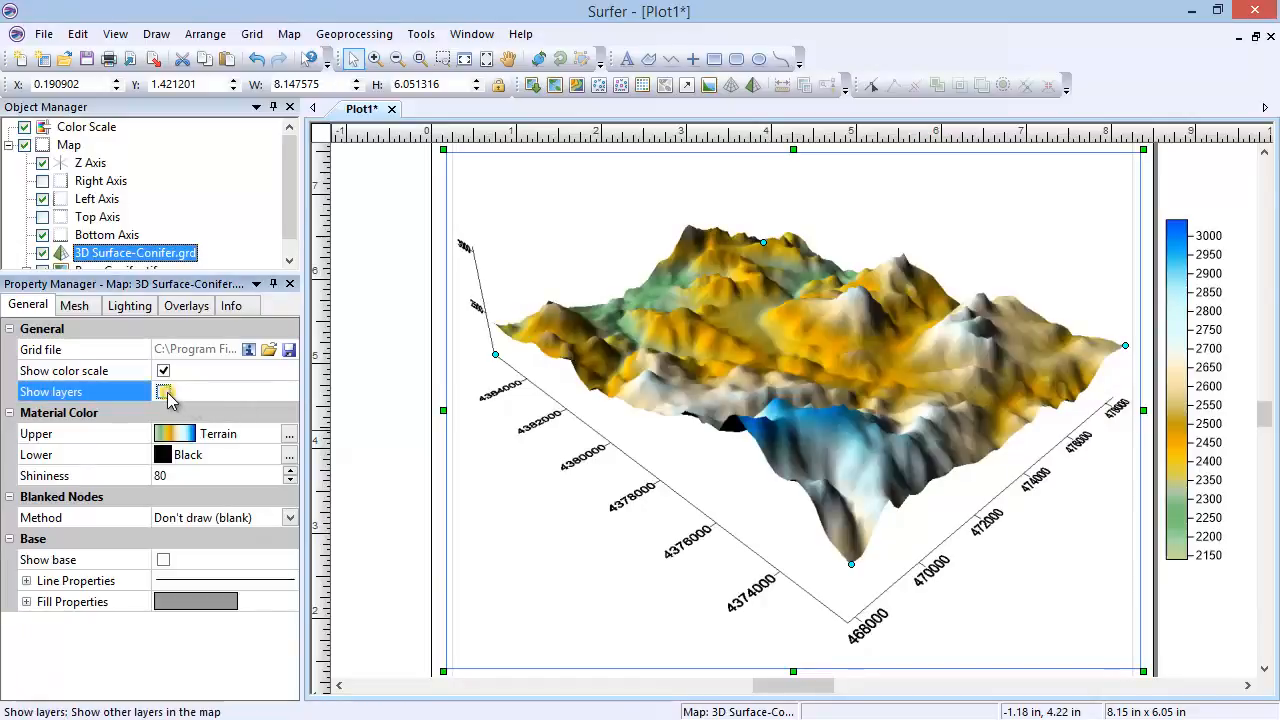
left_click(193, 437)
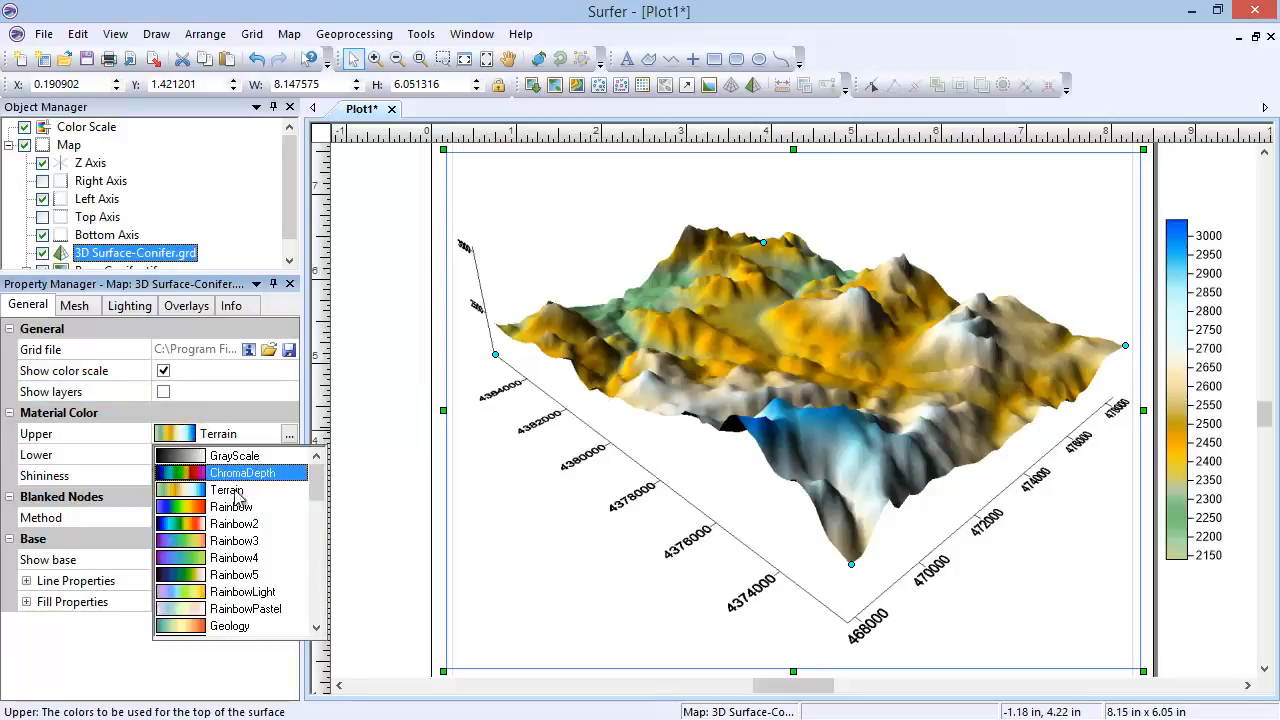
left_click(258, 628)
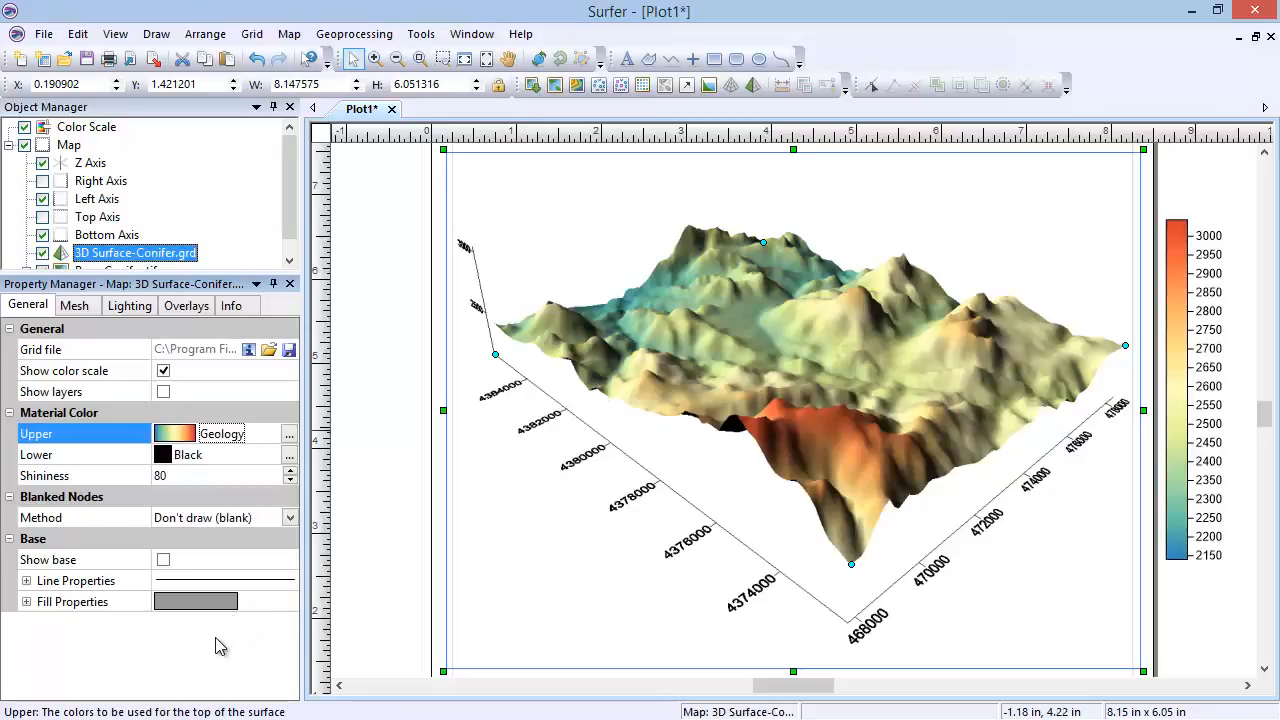
left_click(289, 437)
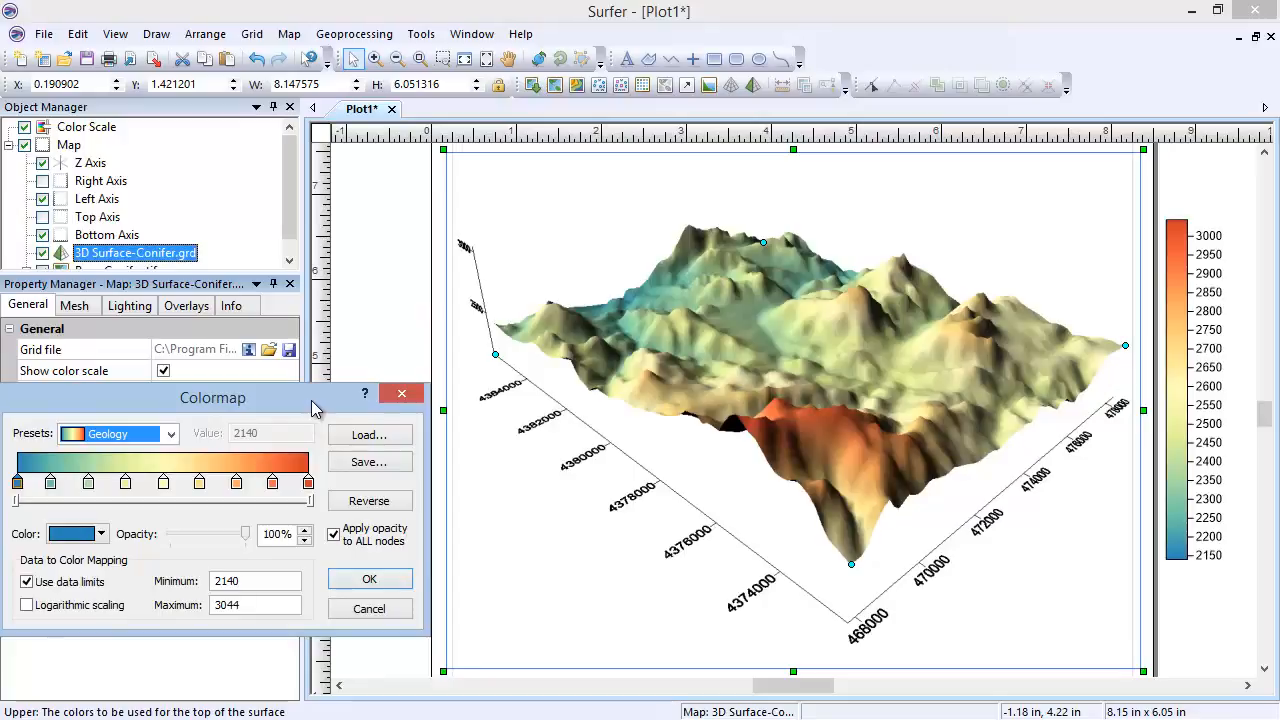
left_click(343, 607)
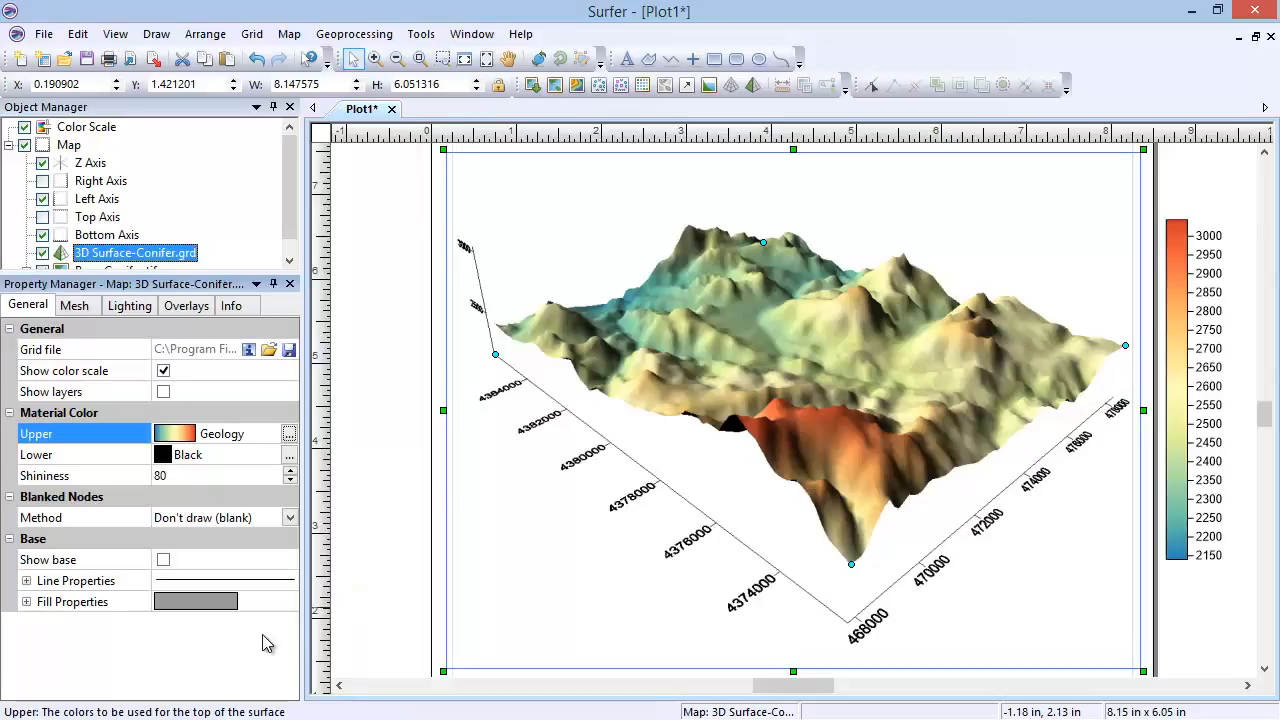
Step: Try the Remap to method for the surface's blanked nodes, and return the method to Don't draw (blank)
left_click(289, 517)
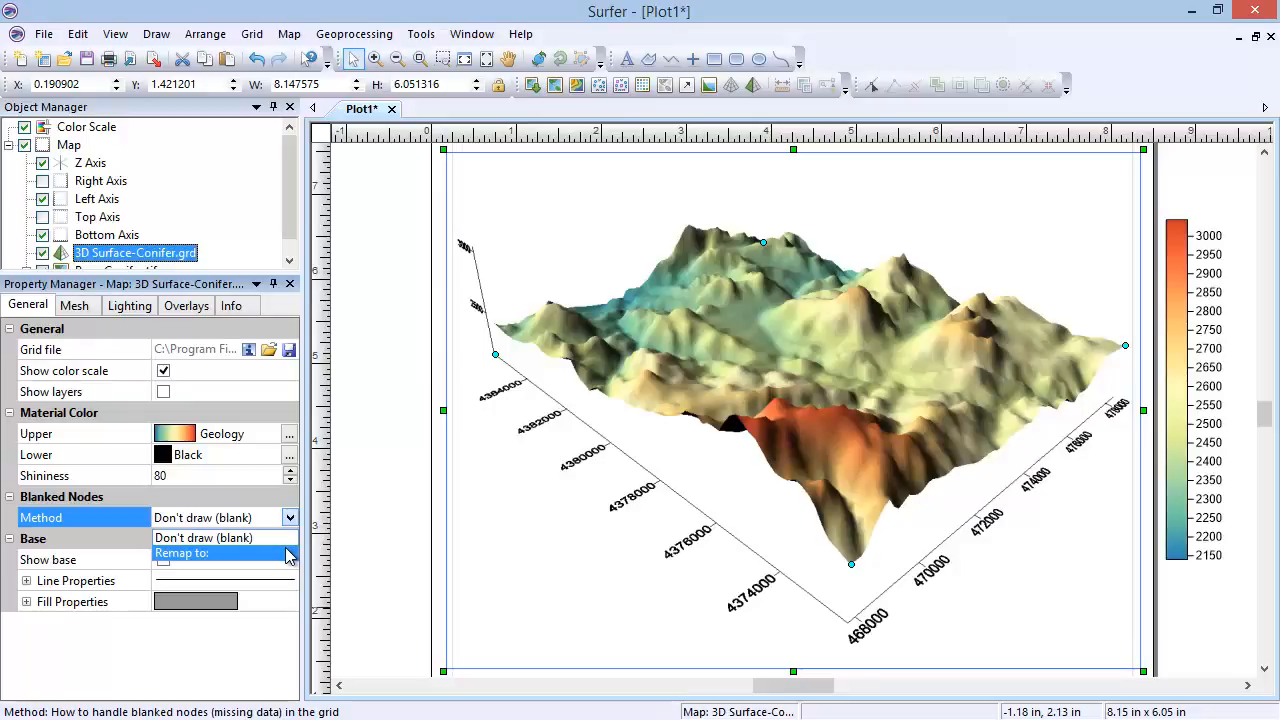
left_click(286, 550)
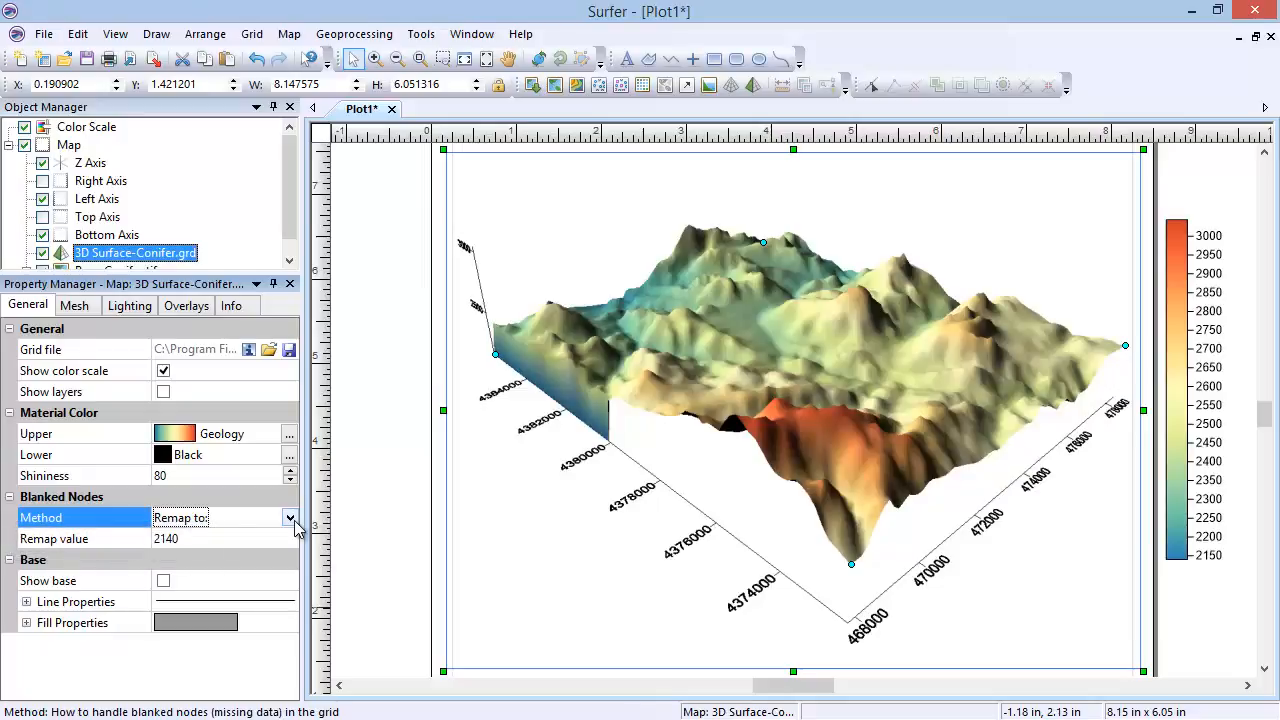
left_click(289, 517)
left_click(282, 531)
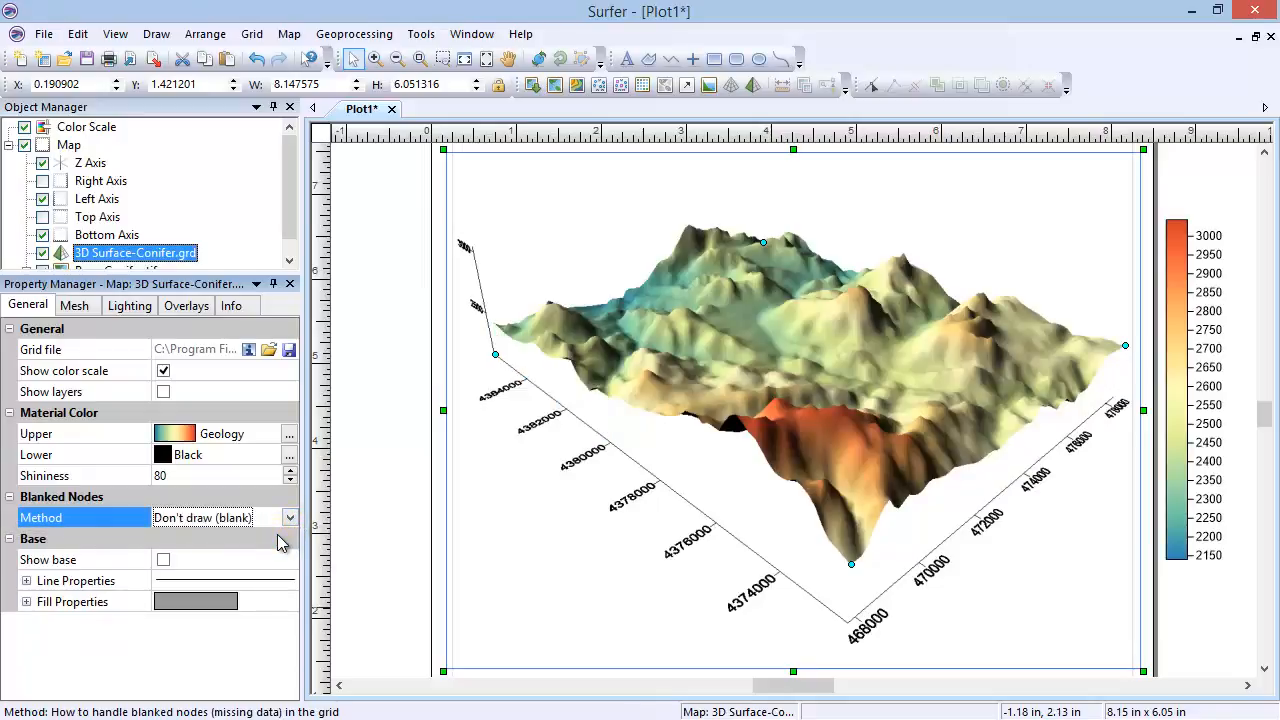
Step: Show the base beneath the 3D surface and set its fill color to Blue
left_click(163, 560)
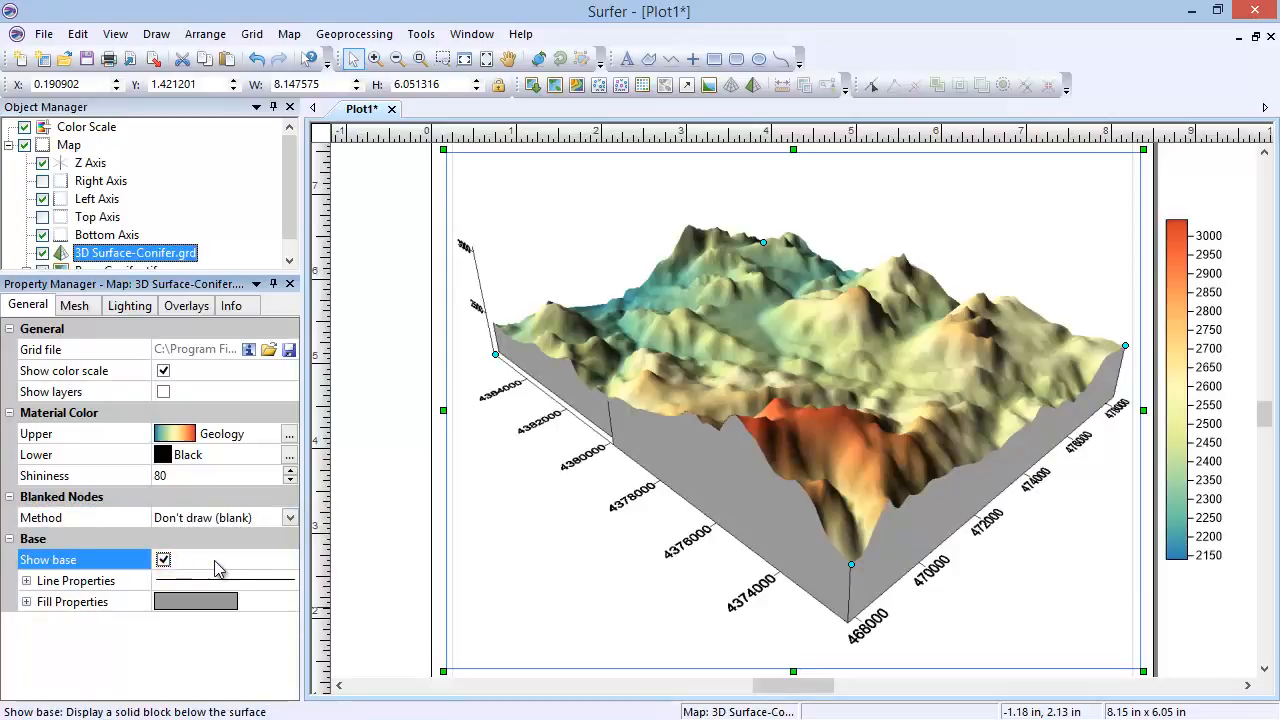
left_click(26, 581)
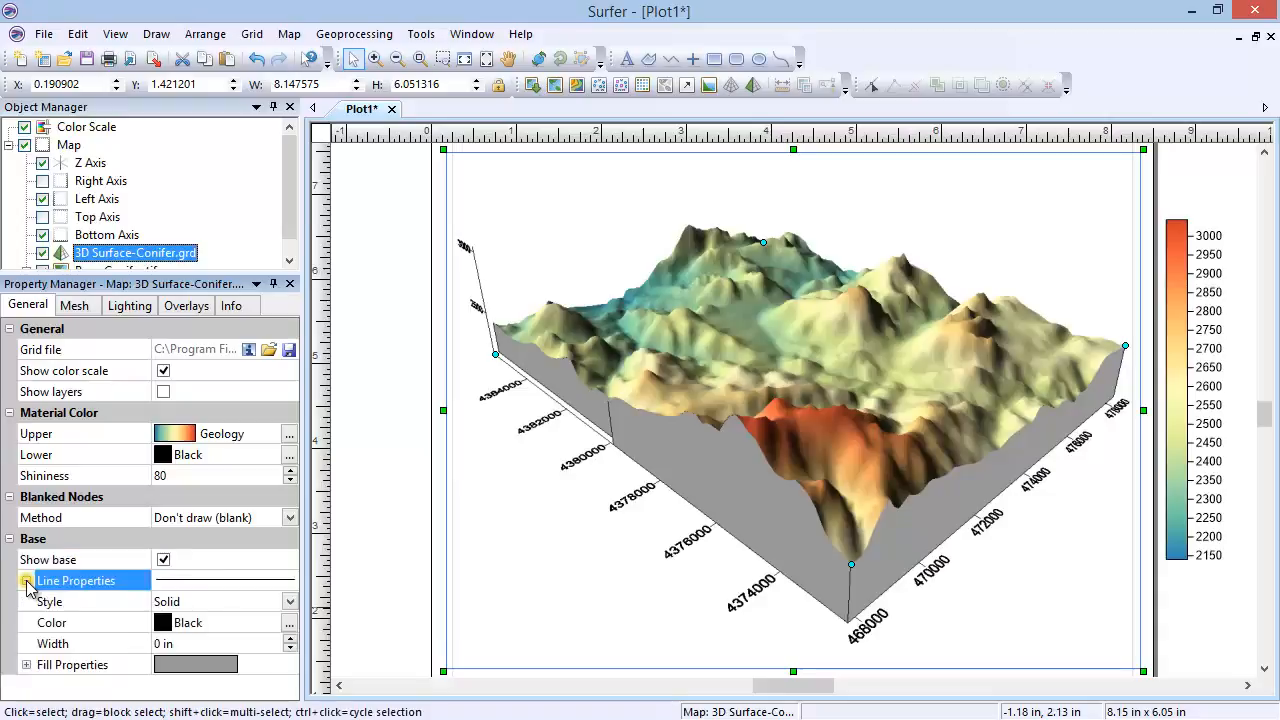
left_click(27, 665)
left_click_drag(286, 629, 286, 653)
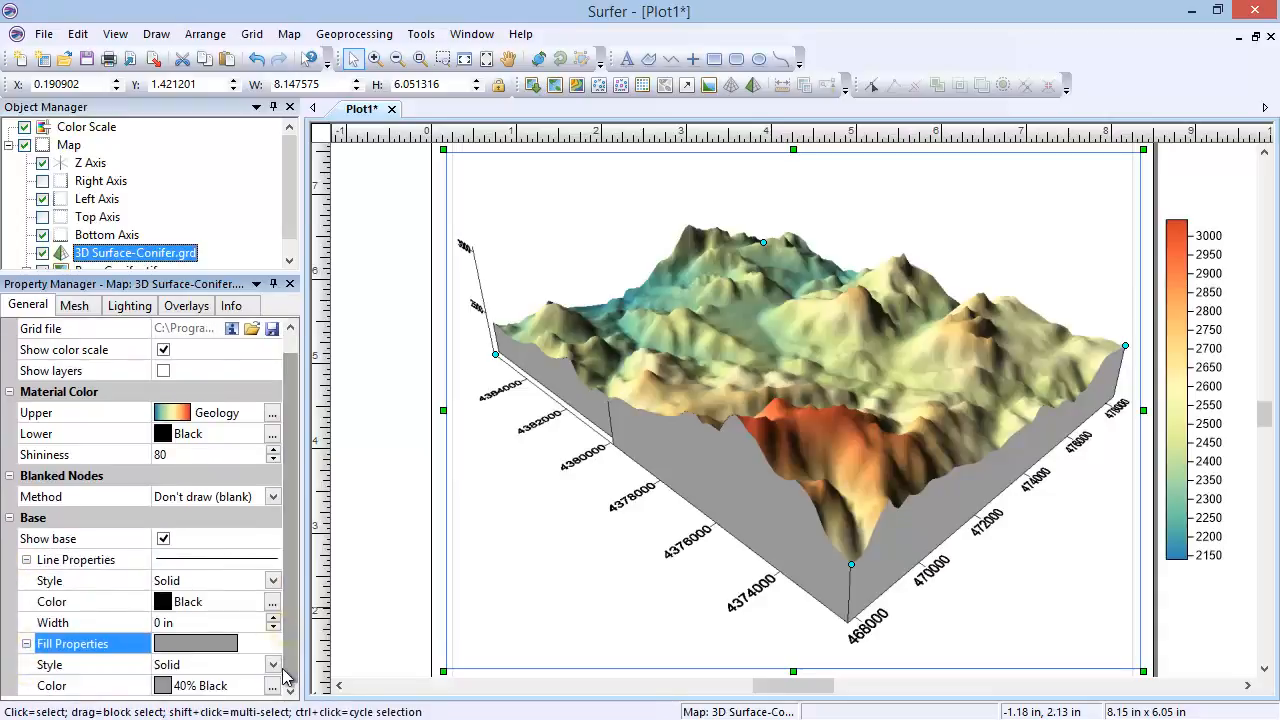
left_click(162, 685)
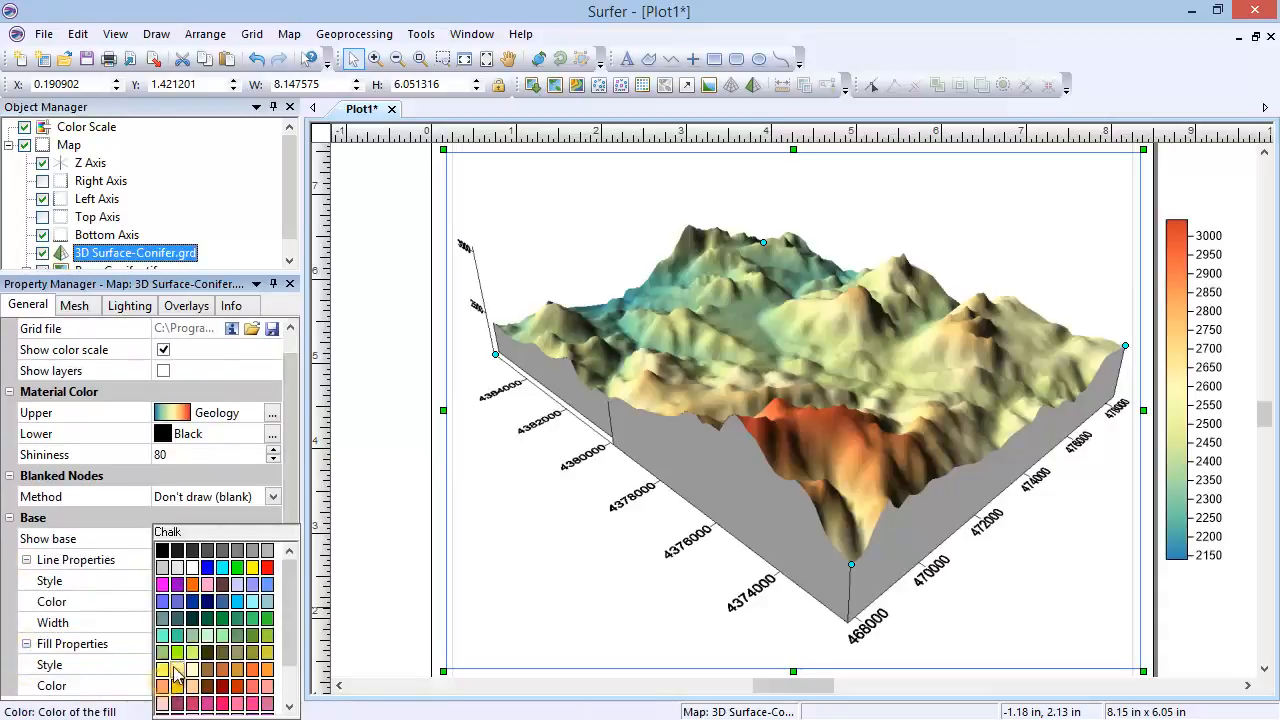
left_click(207, 567)
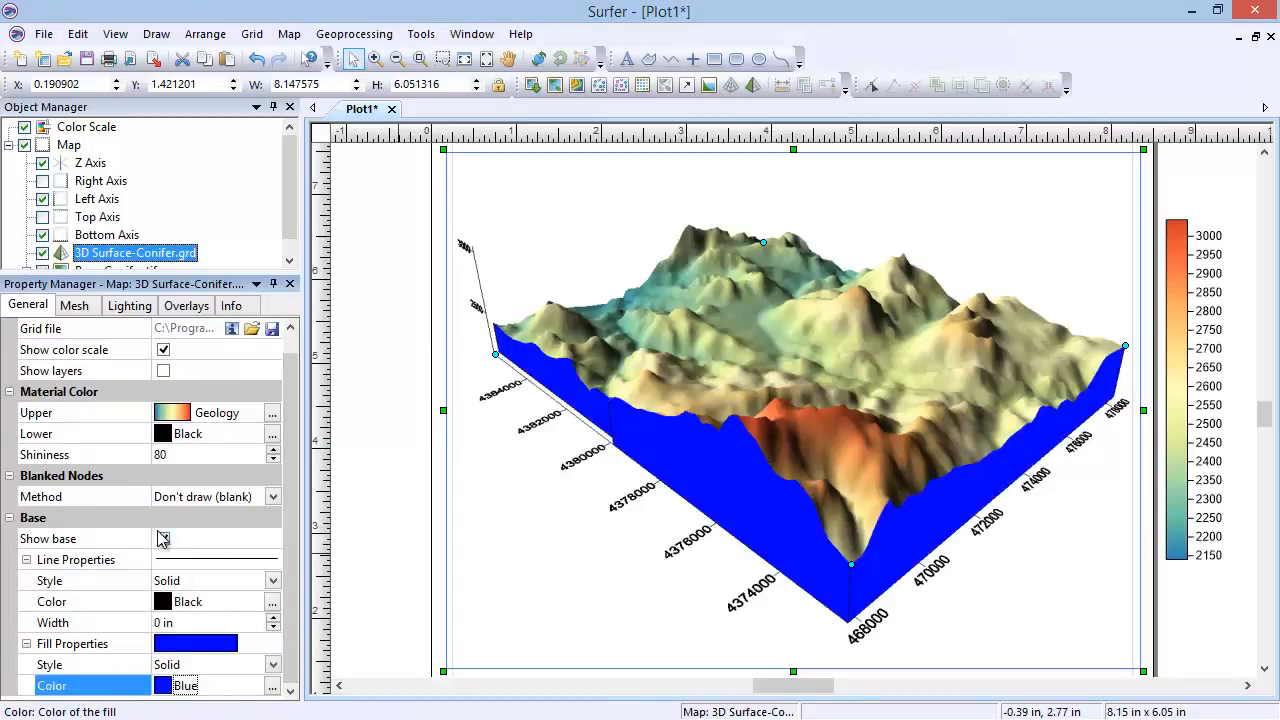
Step: Collapse the base's line and fill properties and hide the base of the 3D surface
left_click(26, 643)
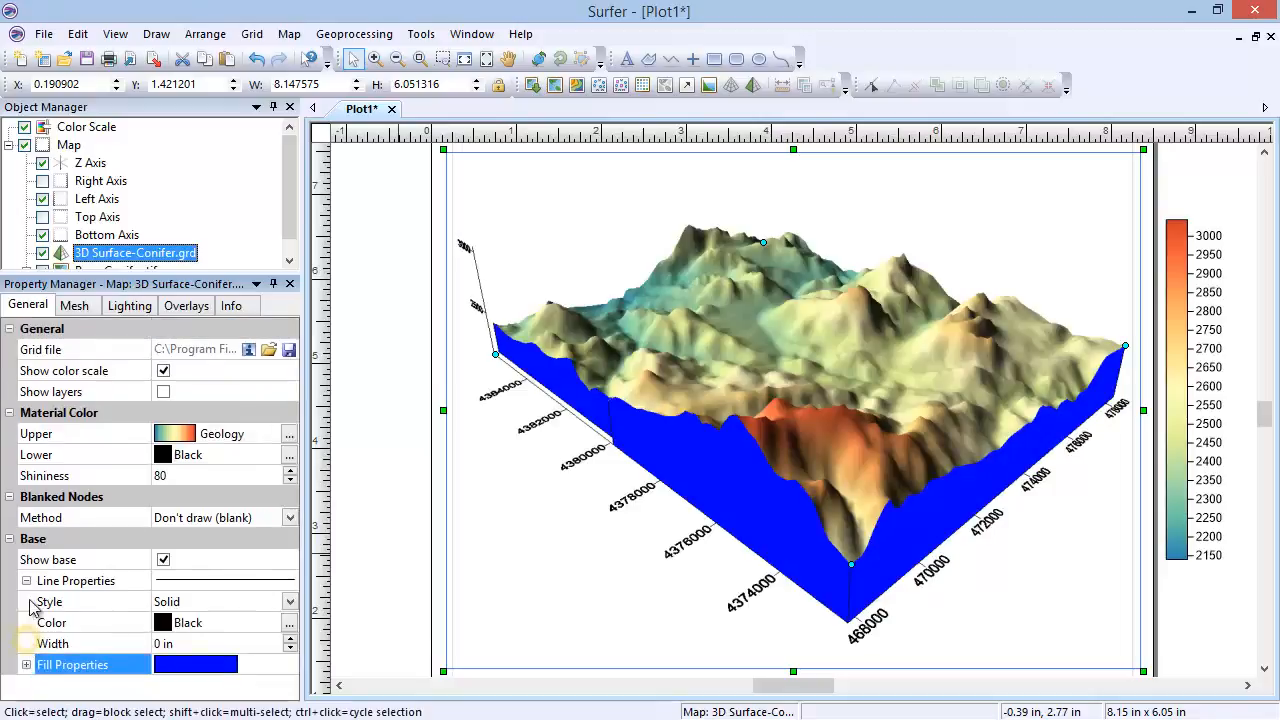
left_click(27, 581)
left_click(163, 560)
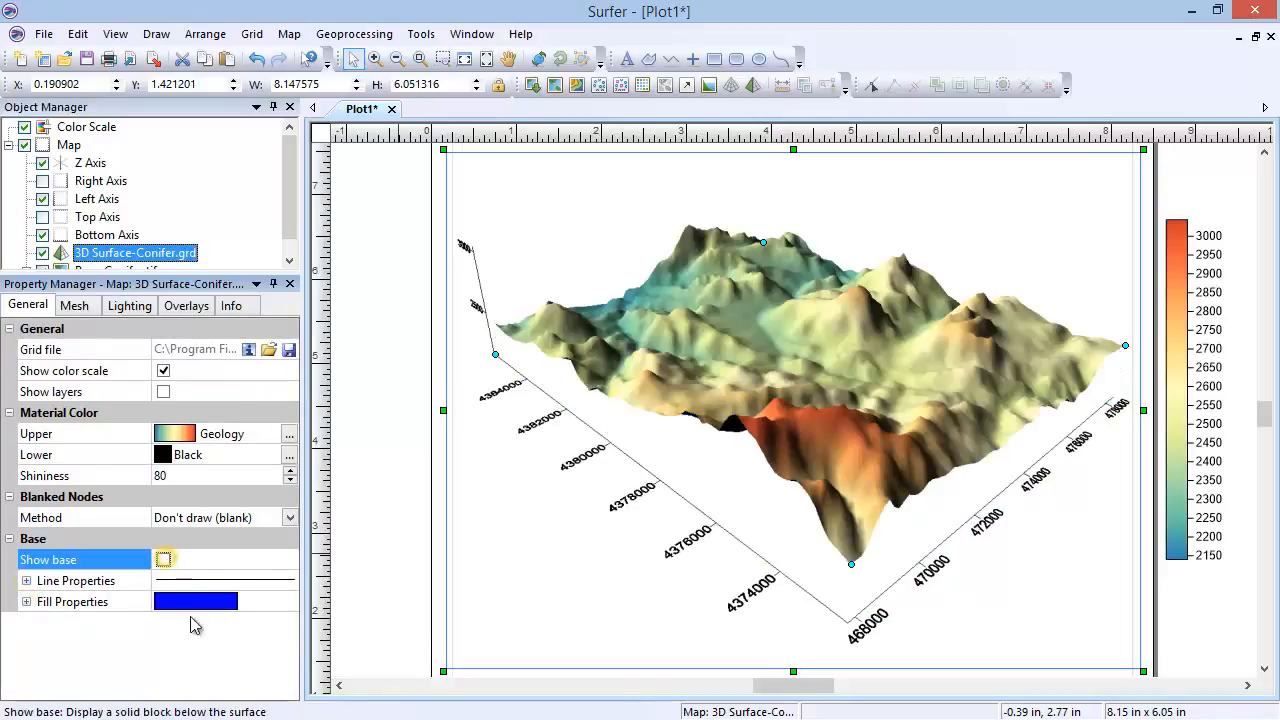
Step: Draw the mesh lines of constant X on the 3D surface
left_click(75, 306)
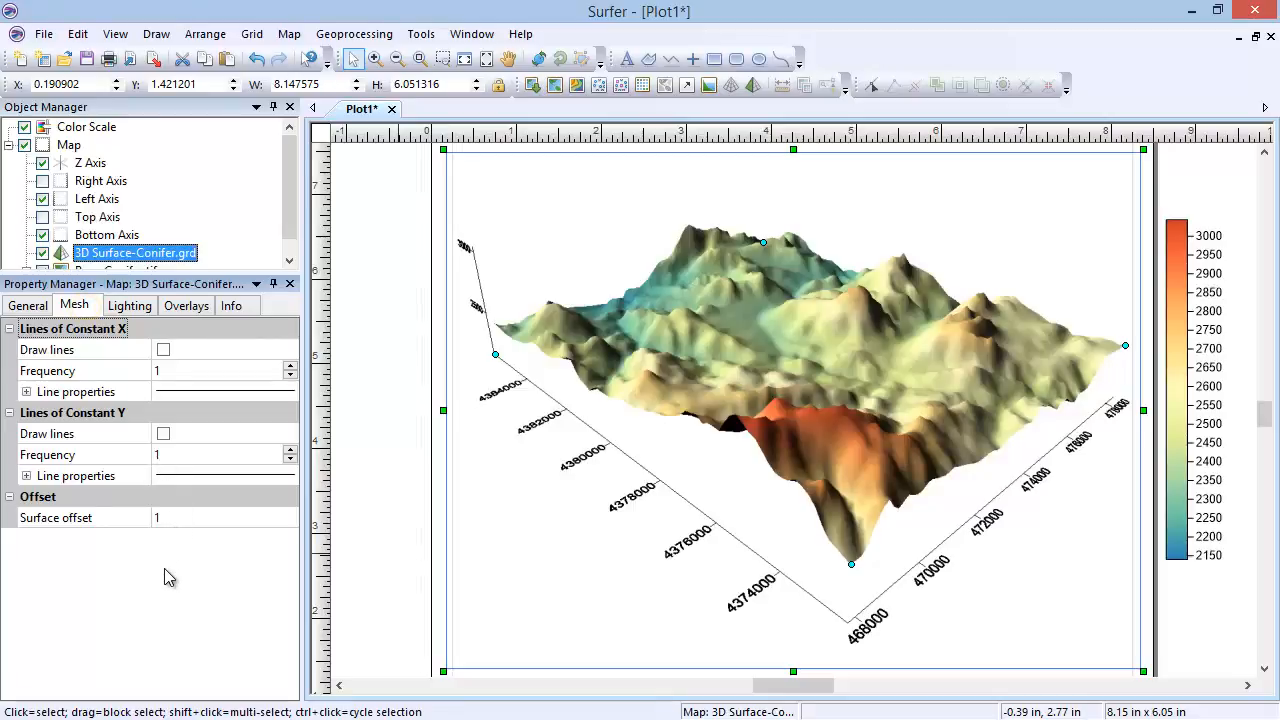
left_click(163, 350)
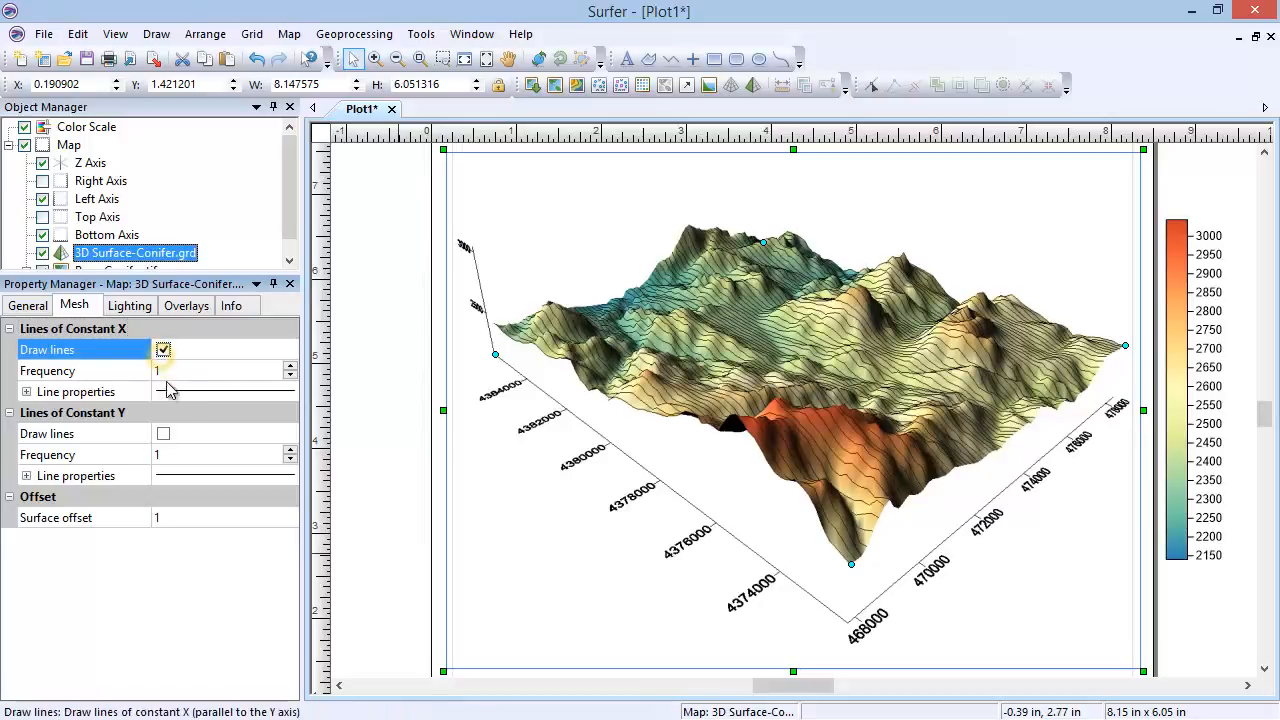
Step: Draw the mesh lines of constant Y, and set the line frequency to 2 for constant X and 3 for constant Y
left_click(164, 435)
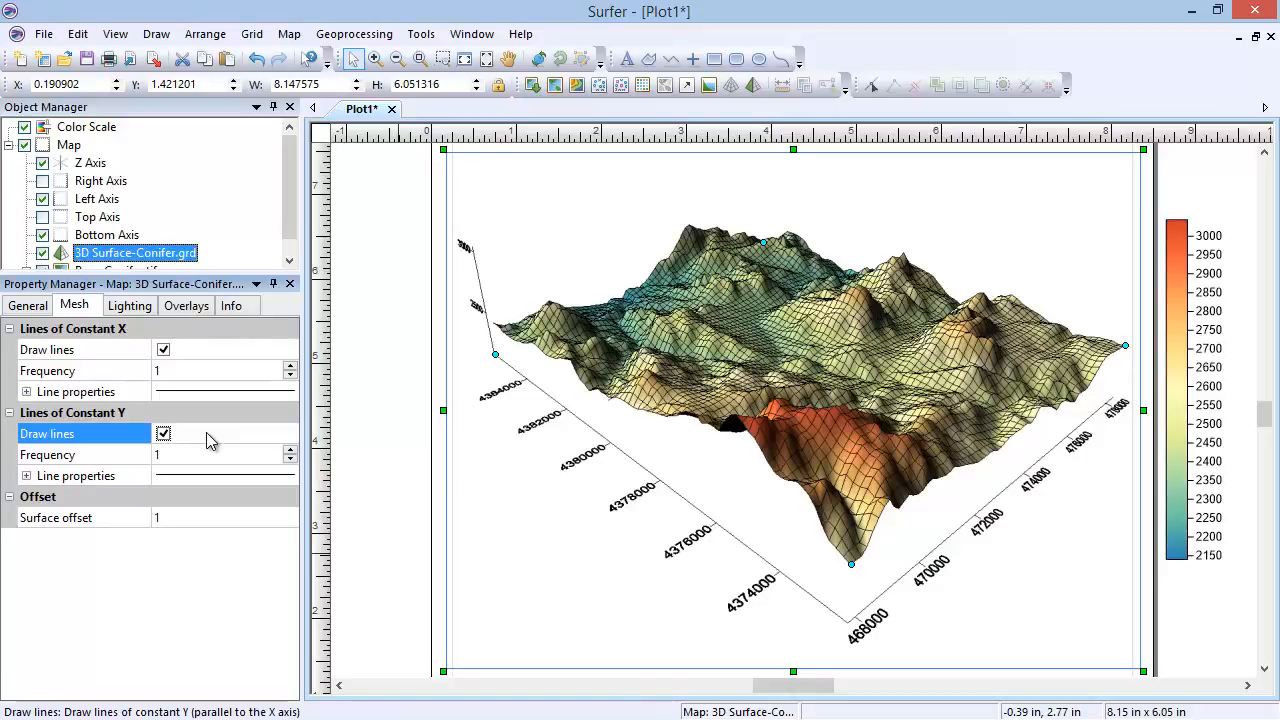
left_click(191, 373)
key("BackSpace")
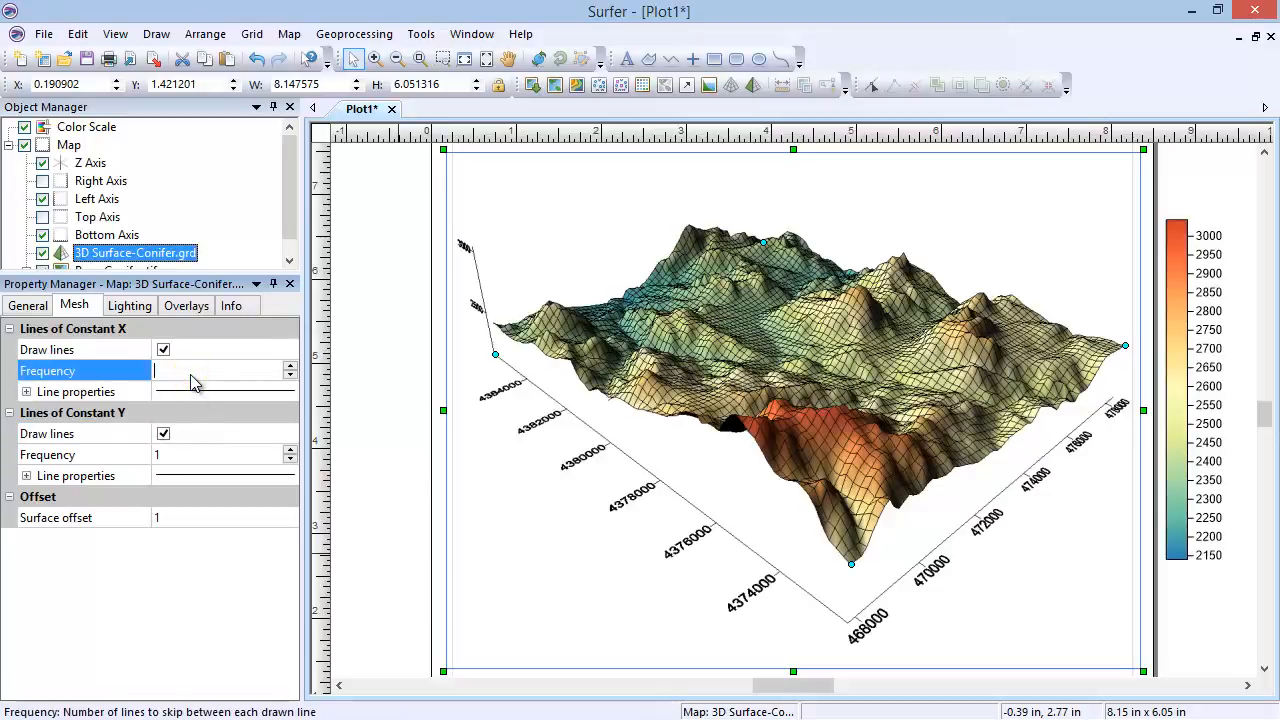
type("2")
key("Return")
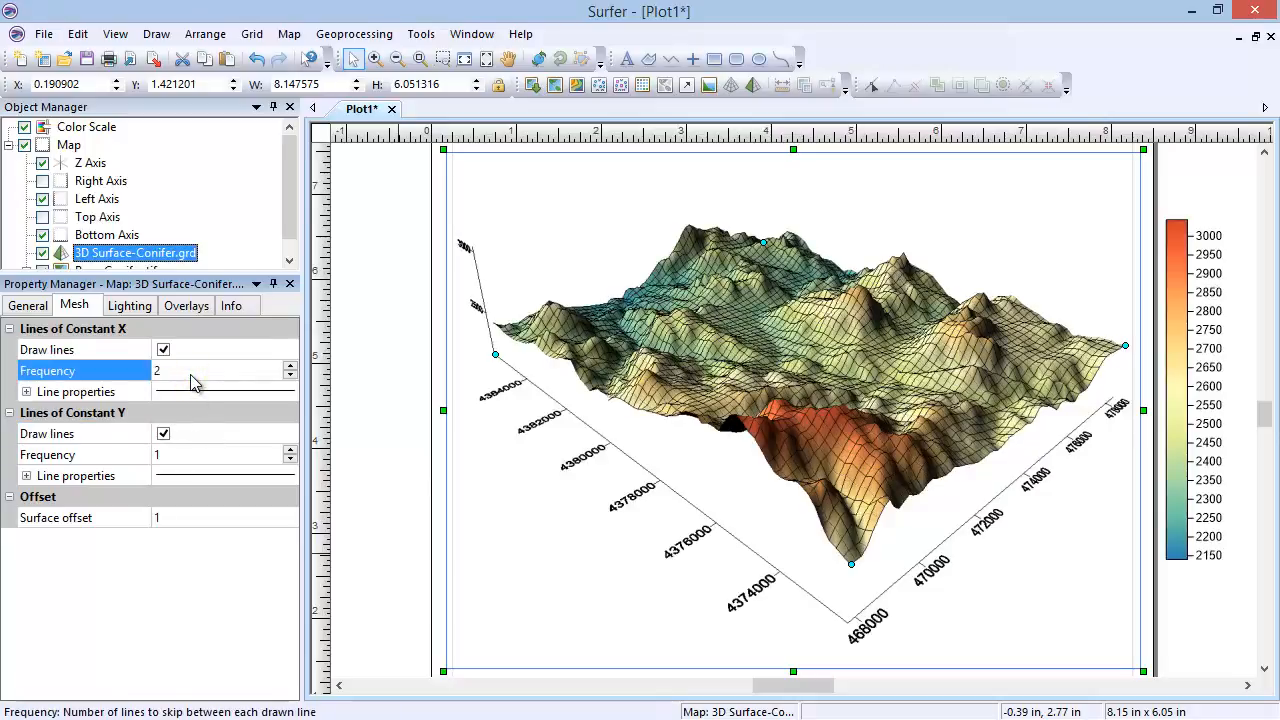
left_click(202, 457)
key("BackSpace")
type("3")
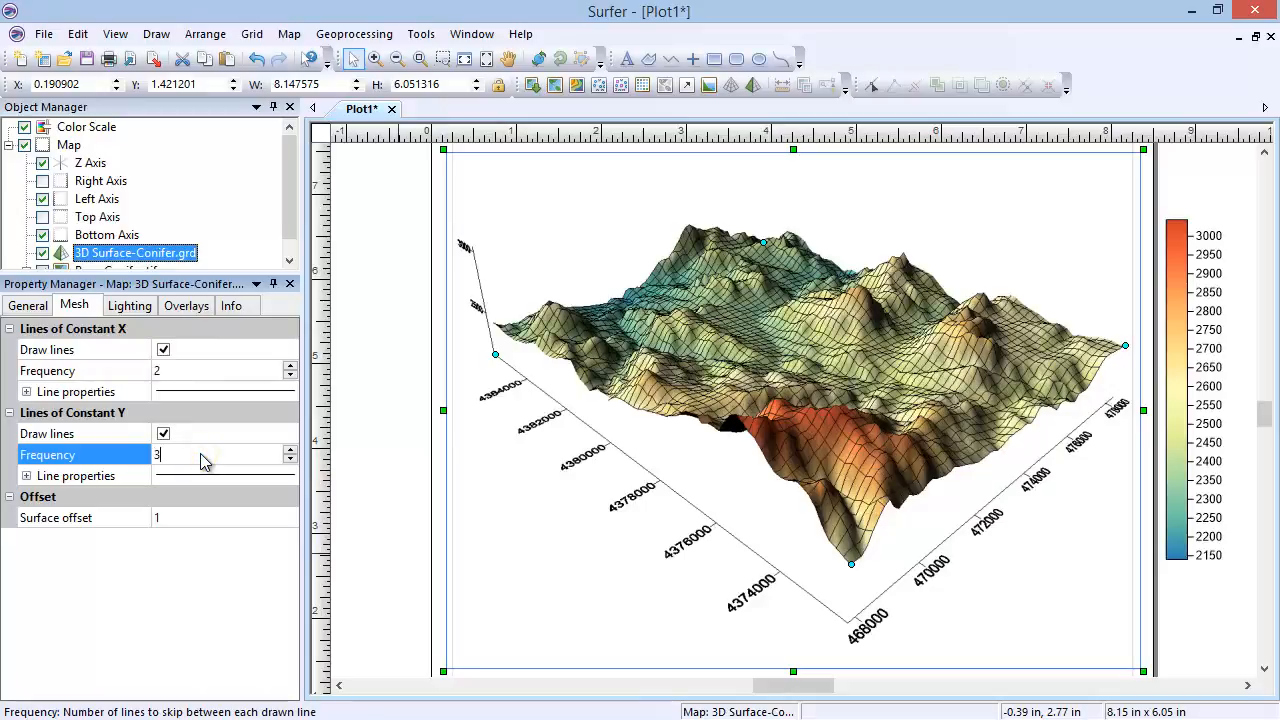
key("Return")
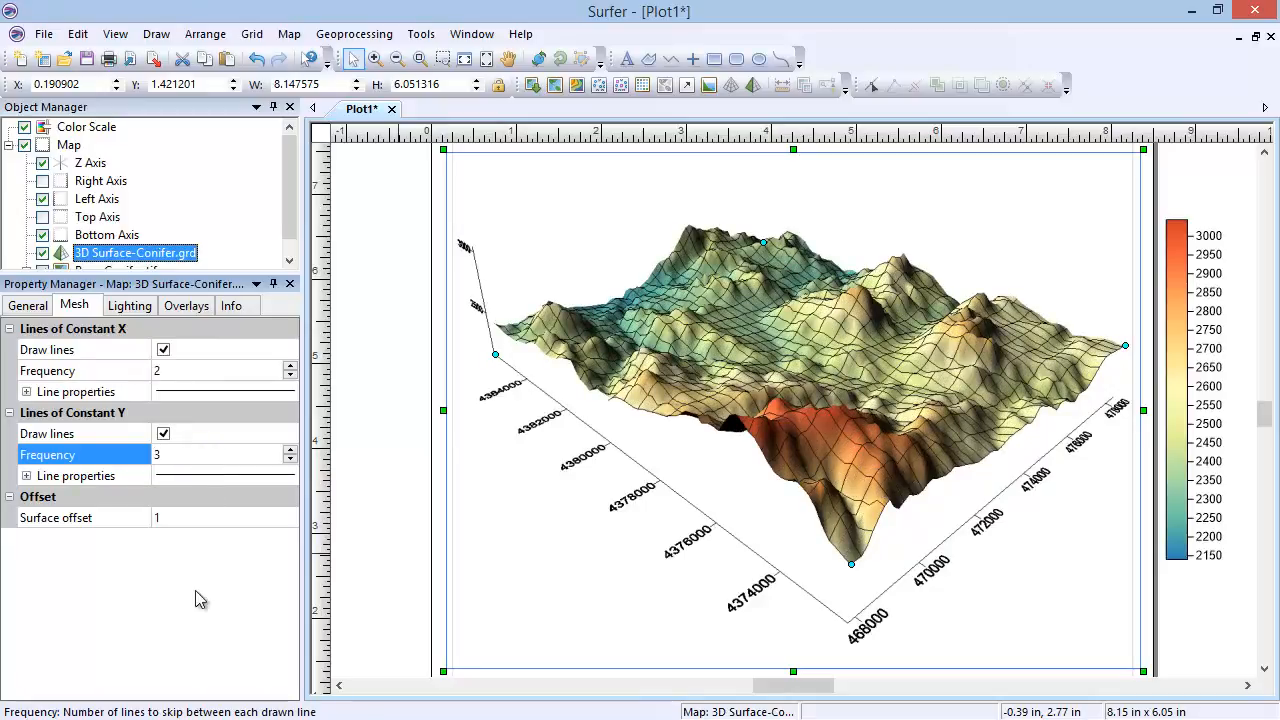
Step: Examine the line properties available for the constant X and constant Y mesh lines
left_click(27, 392)
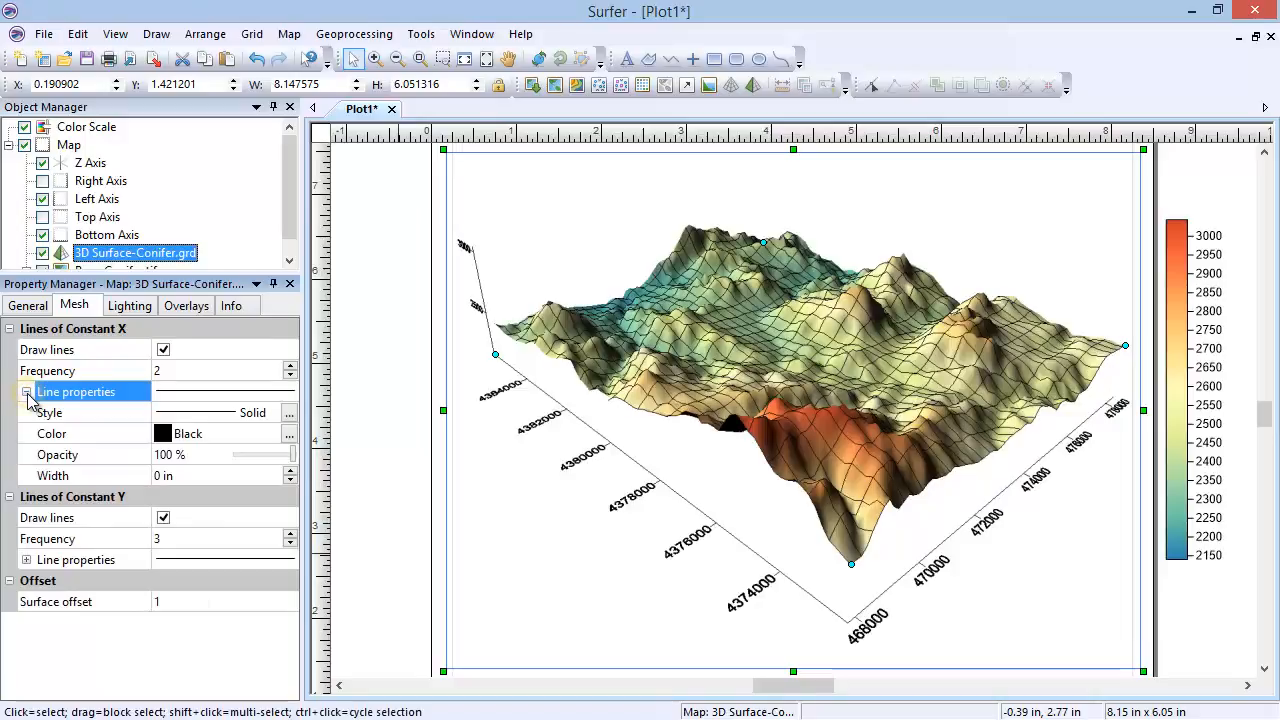
left_click(27, 392)
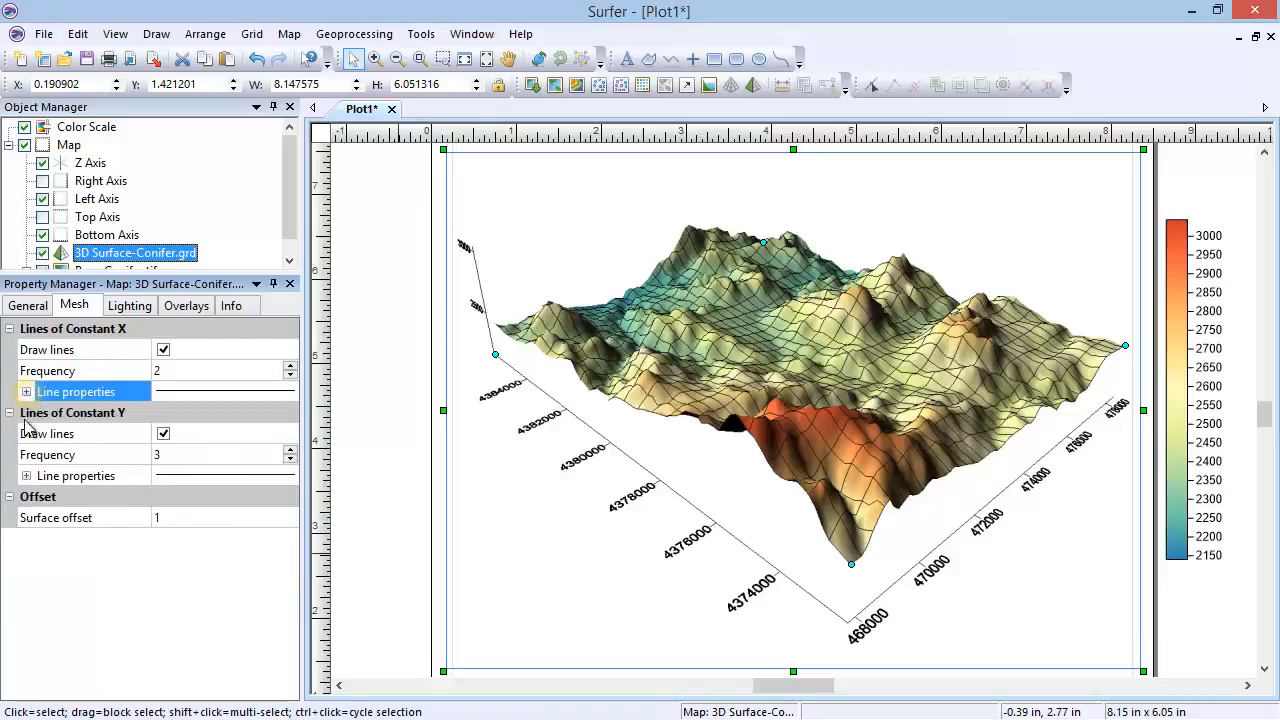
left_click(27, 476)
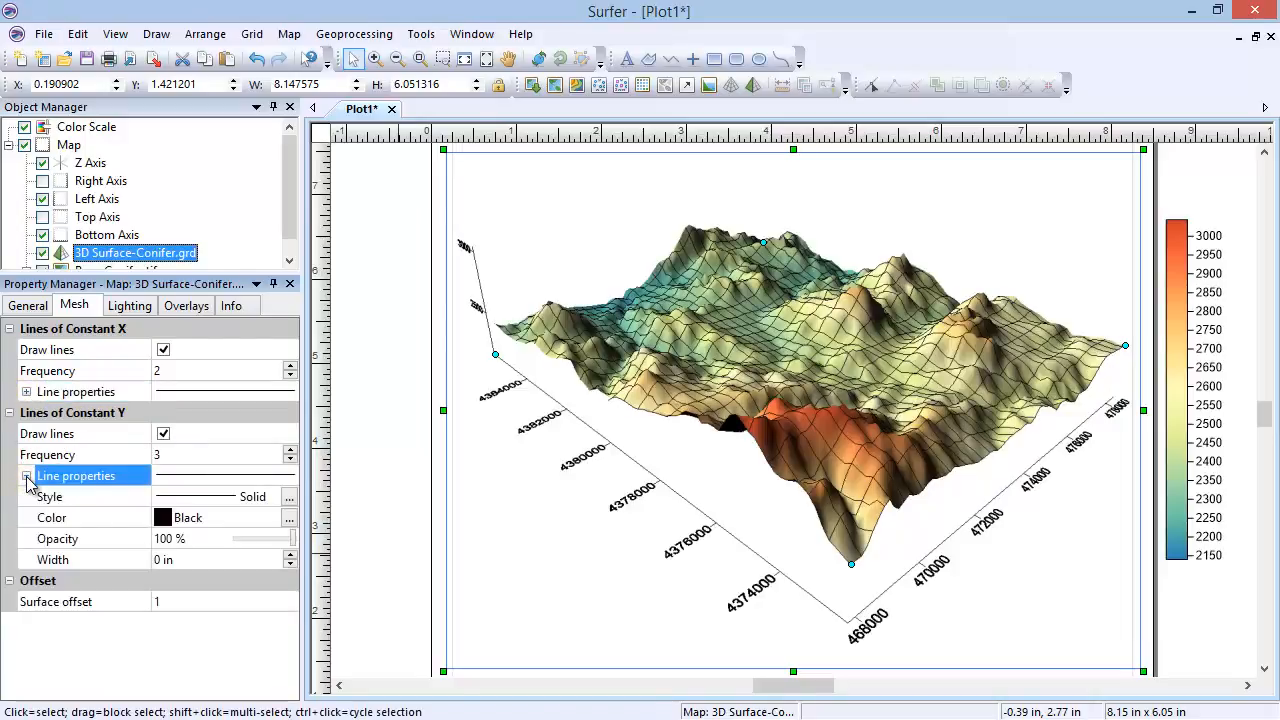
left_click(27, 476)
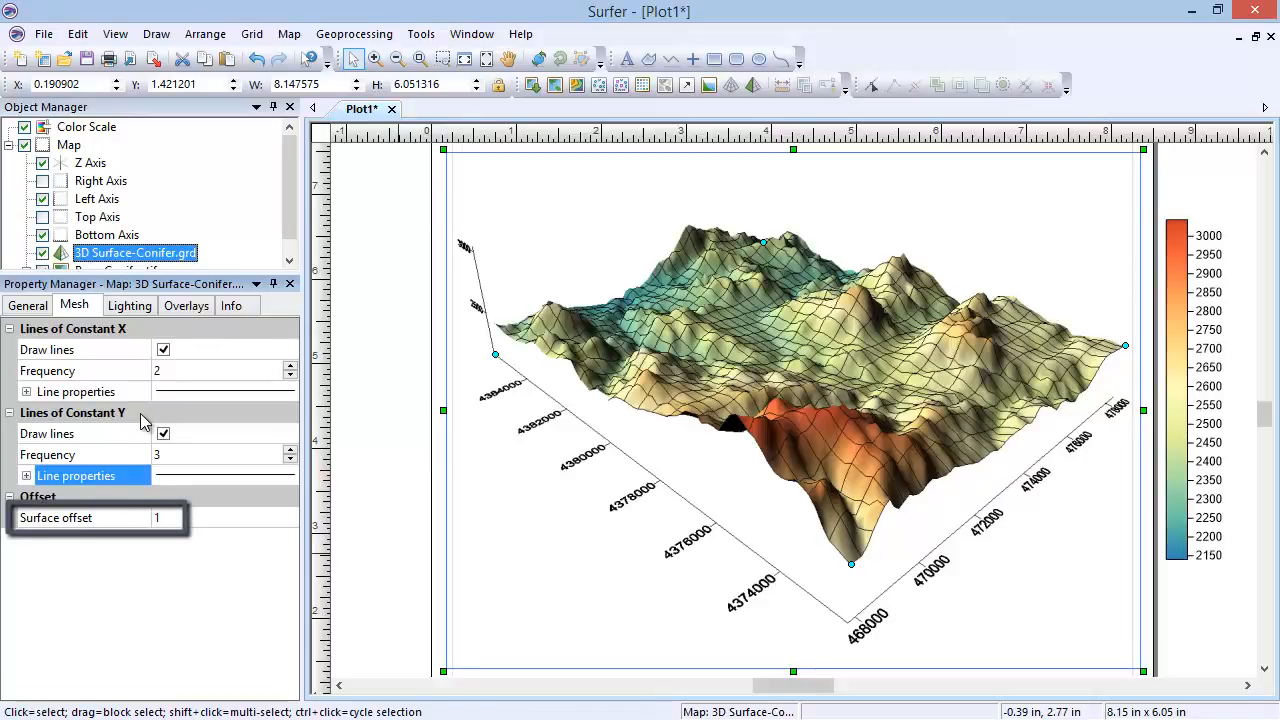
Step: Stop drawing the mesh lines of constant X and constant Y on the 3D surface
left_click(163, 350)
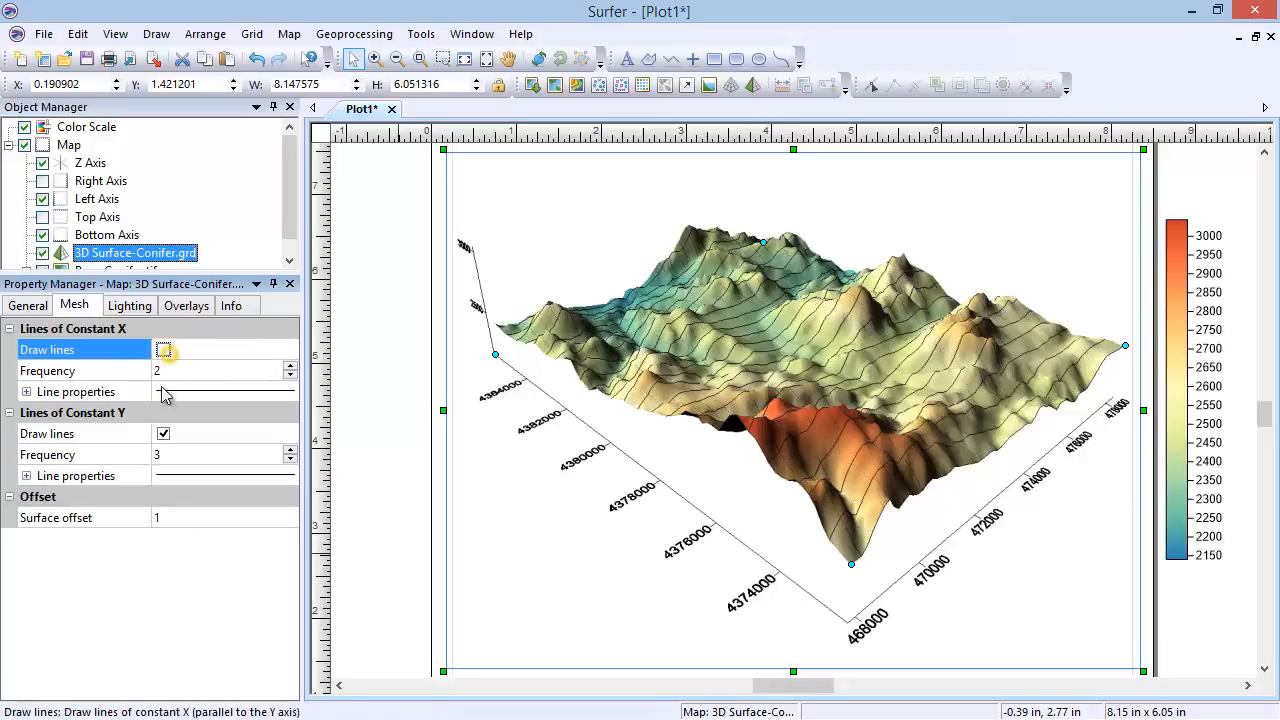
left_click(163, 433)
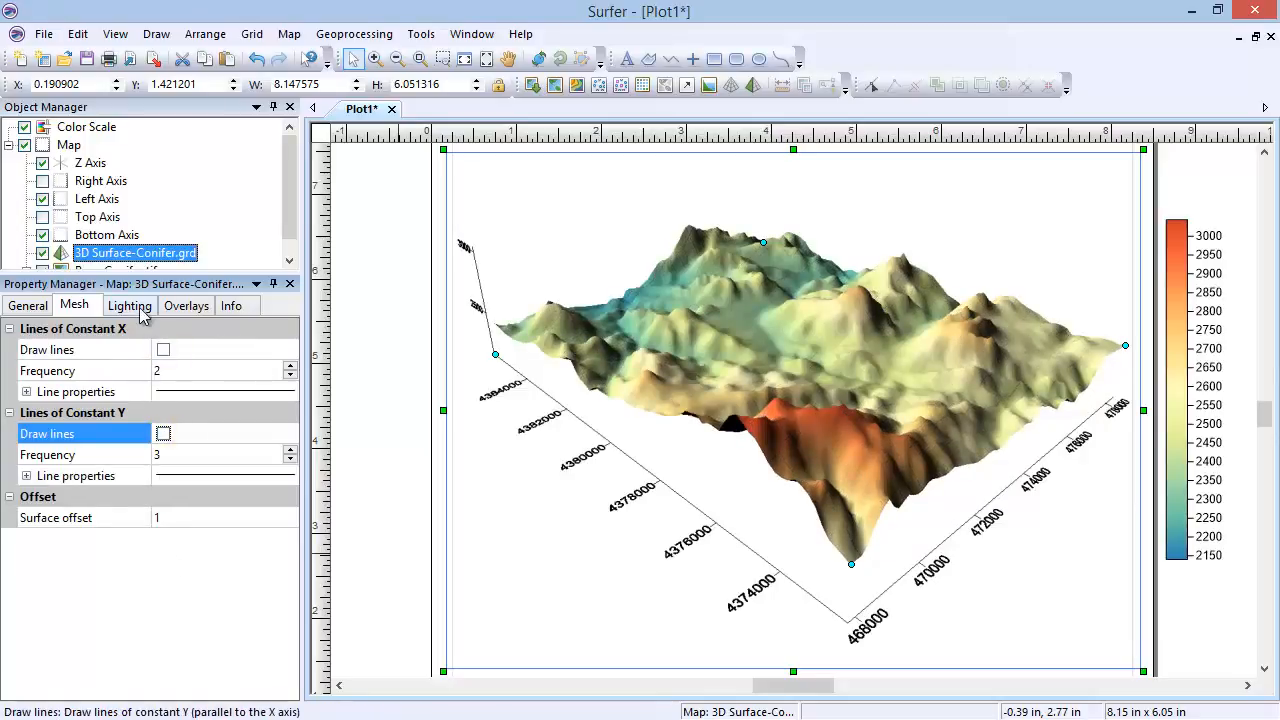
Step: Try a horizontal light position of about 278 degrees for the surface lighting, and set it to 170 degrees
left_click(141, 312)
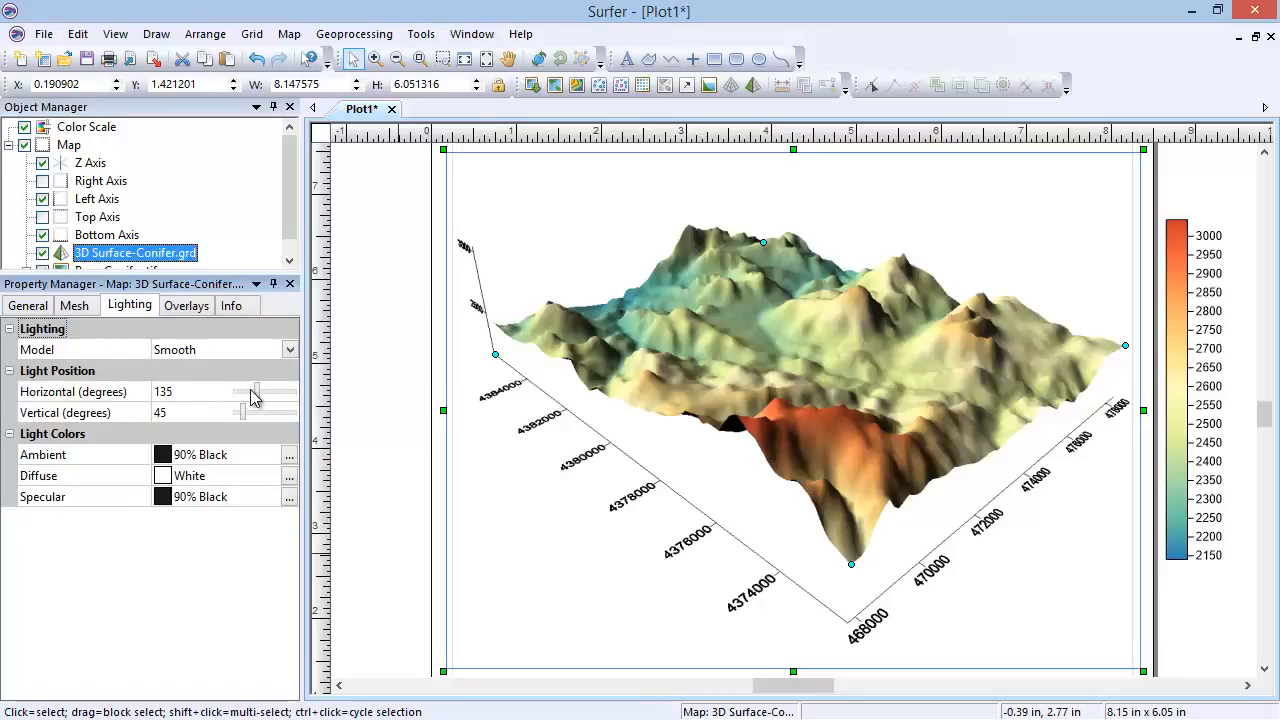
left_click_drag(255, 392, 283, 396)
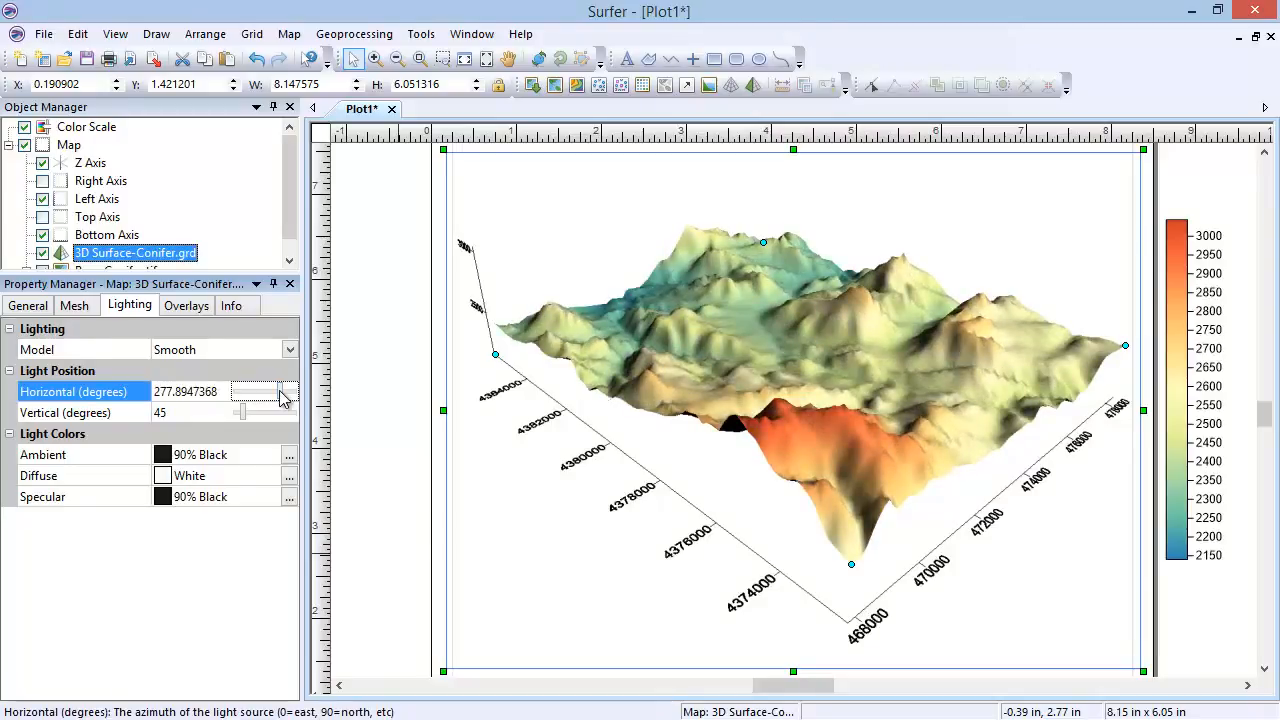
left_click(172, 399)
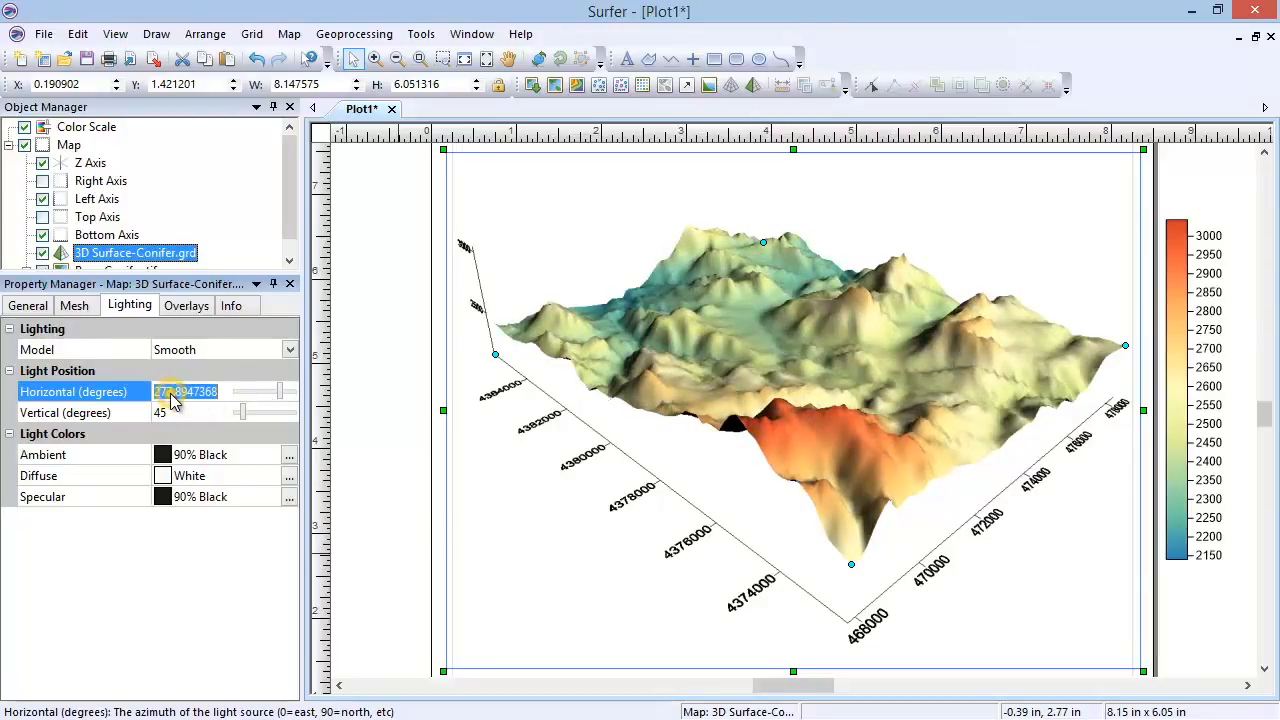
type("170")
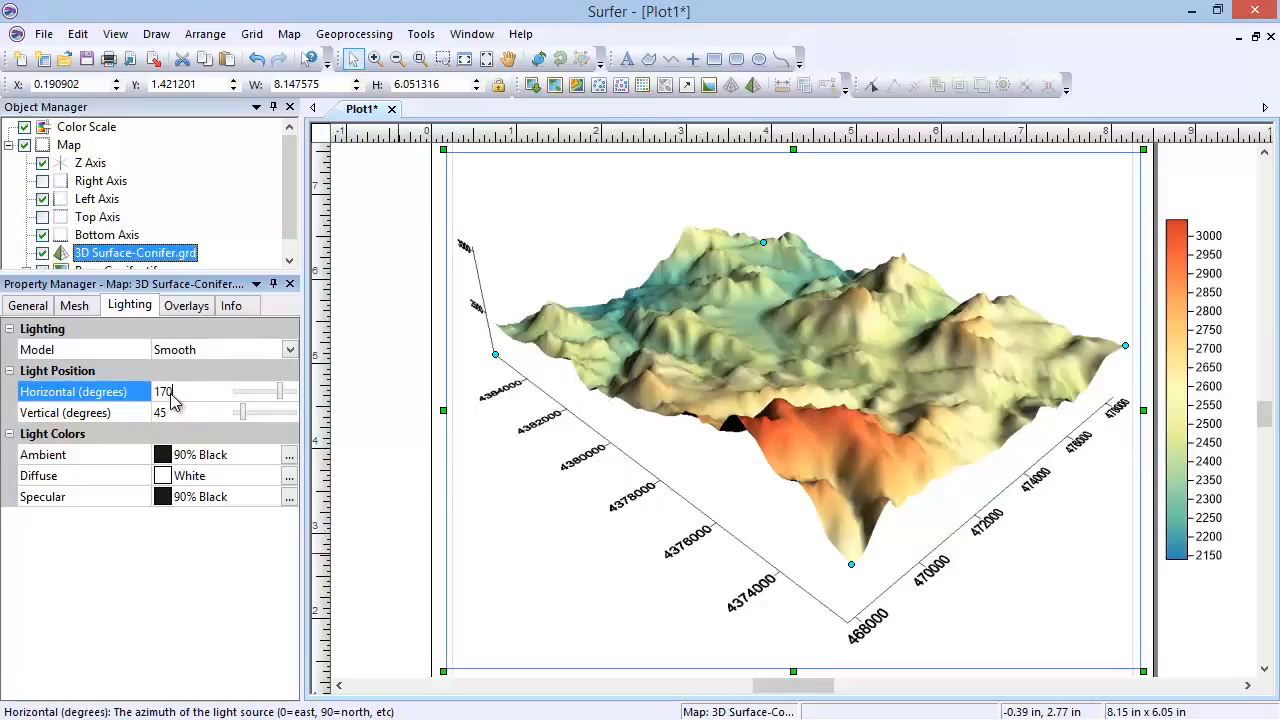
key("Return")
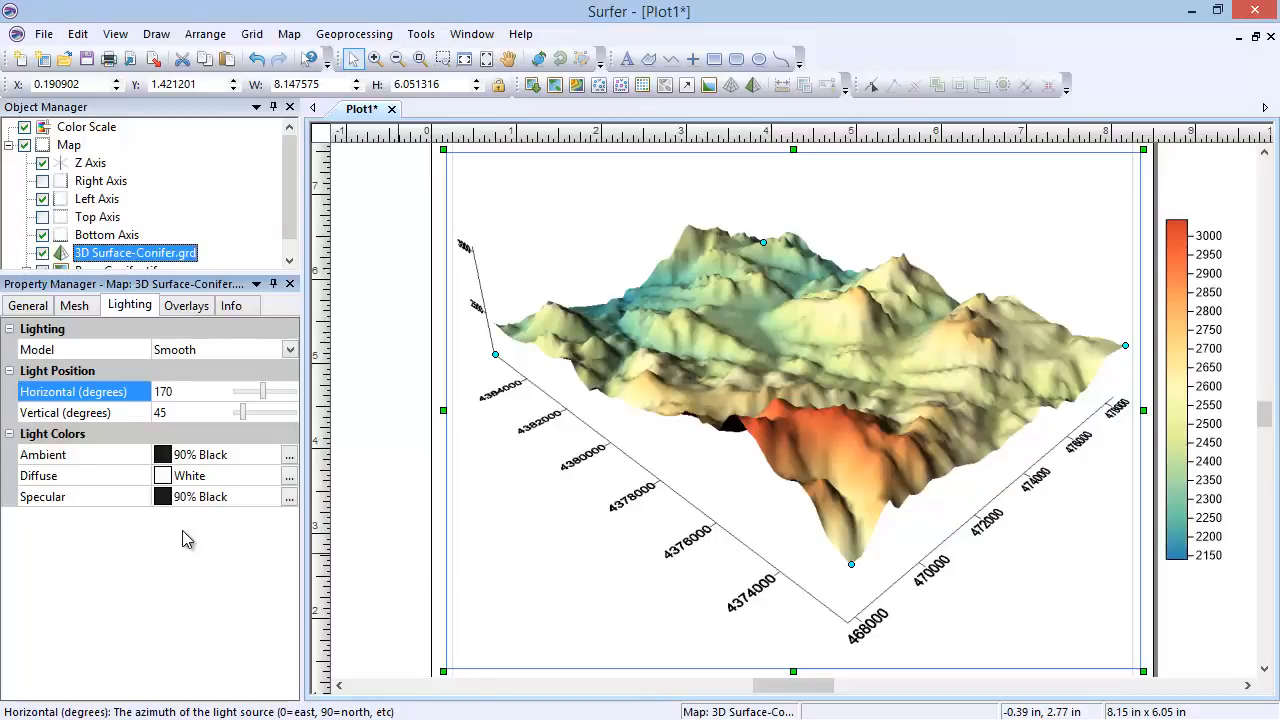
Step: Try Purple as the ambient light color, and replace it with the dark gray R30 G30 B30
left_click(194, 456)
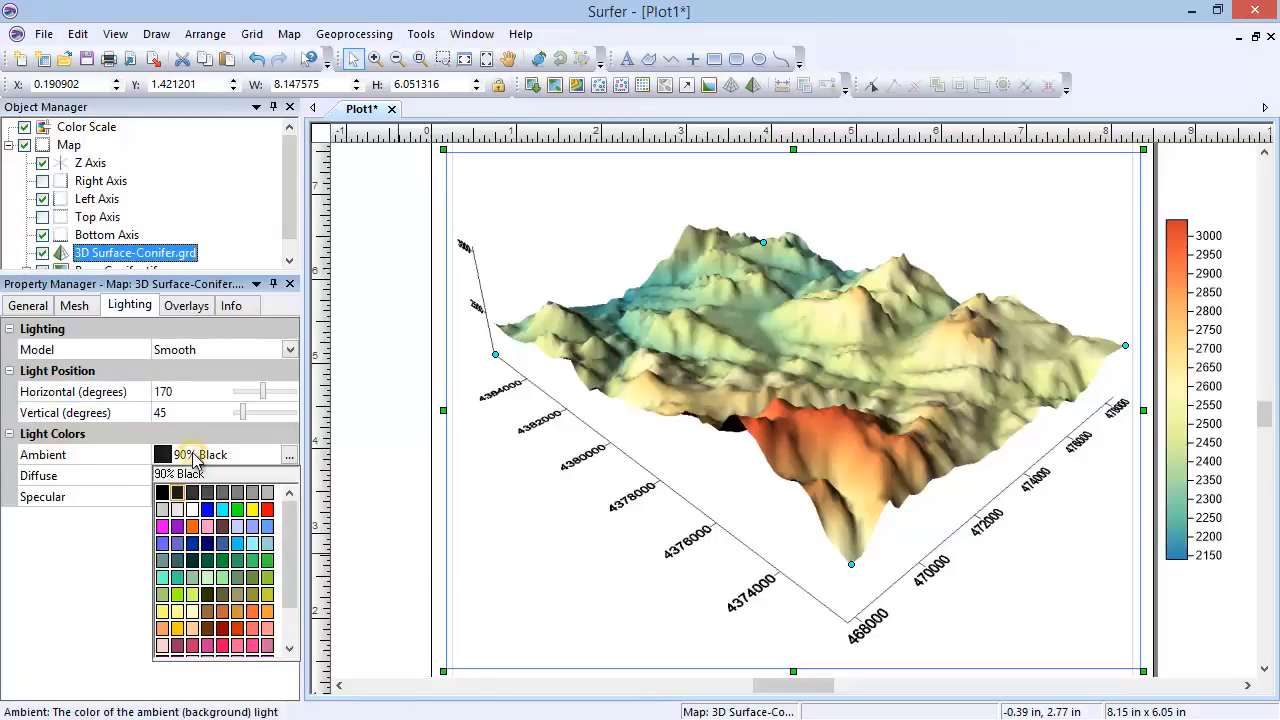
left_click(177, 528)
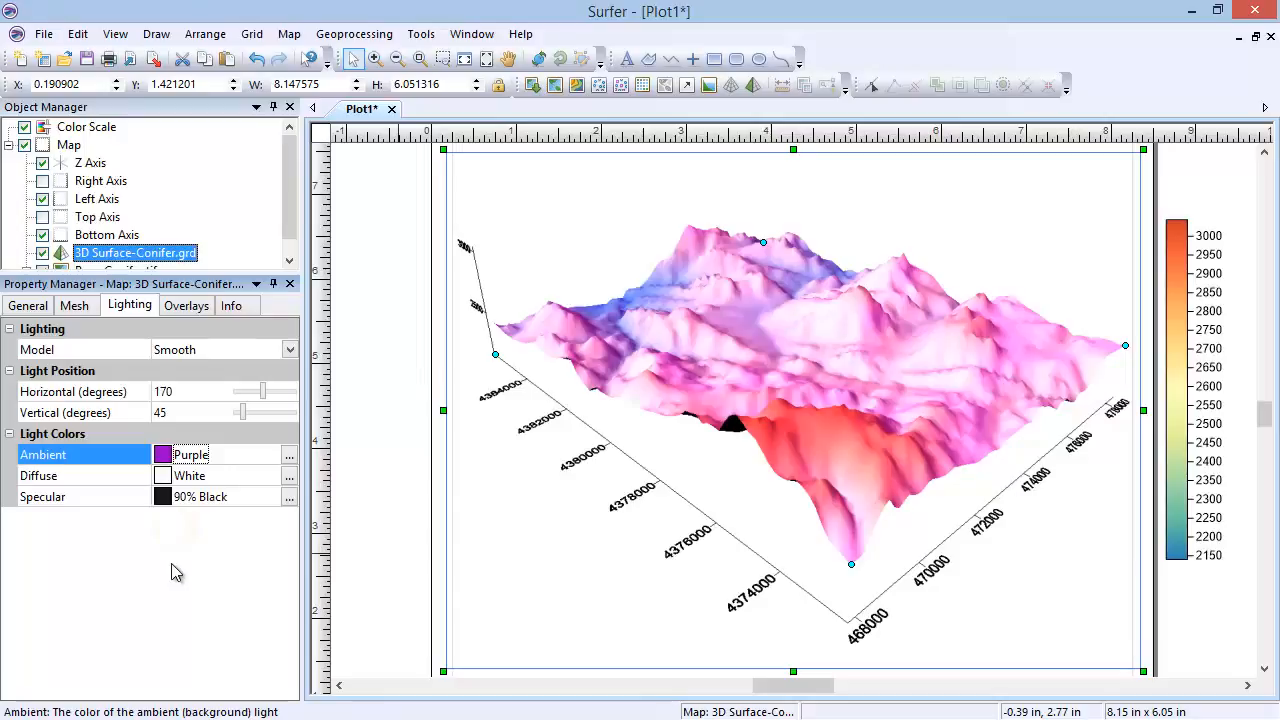
left_click(289, 455)
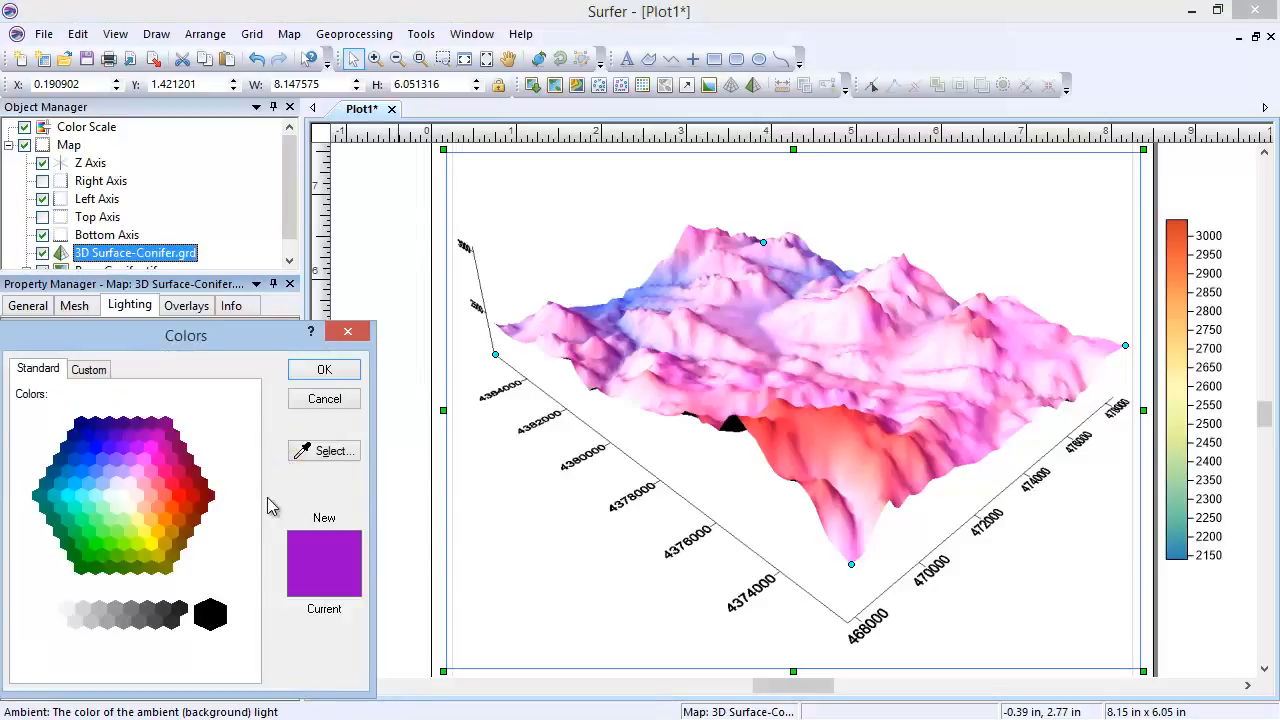
left_click(180, 612)
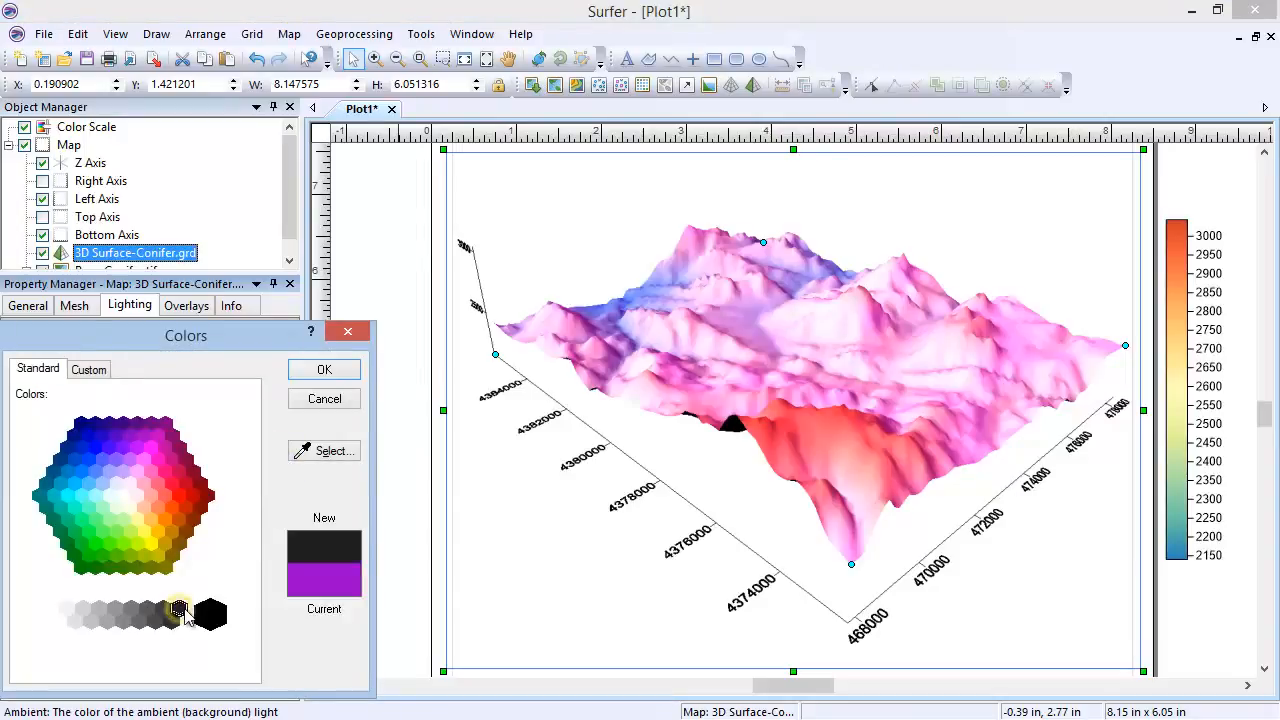
left_click(316, 370)
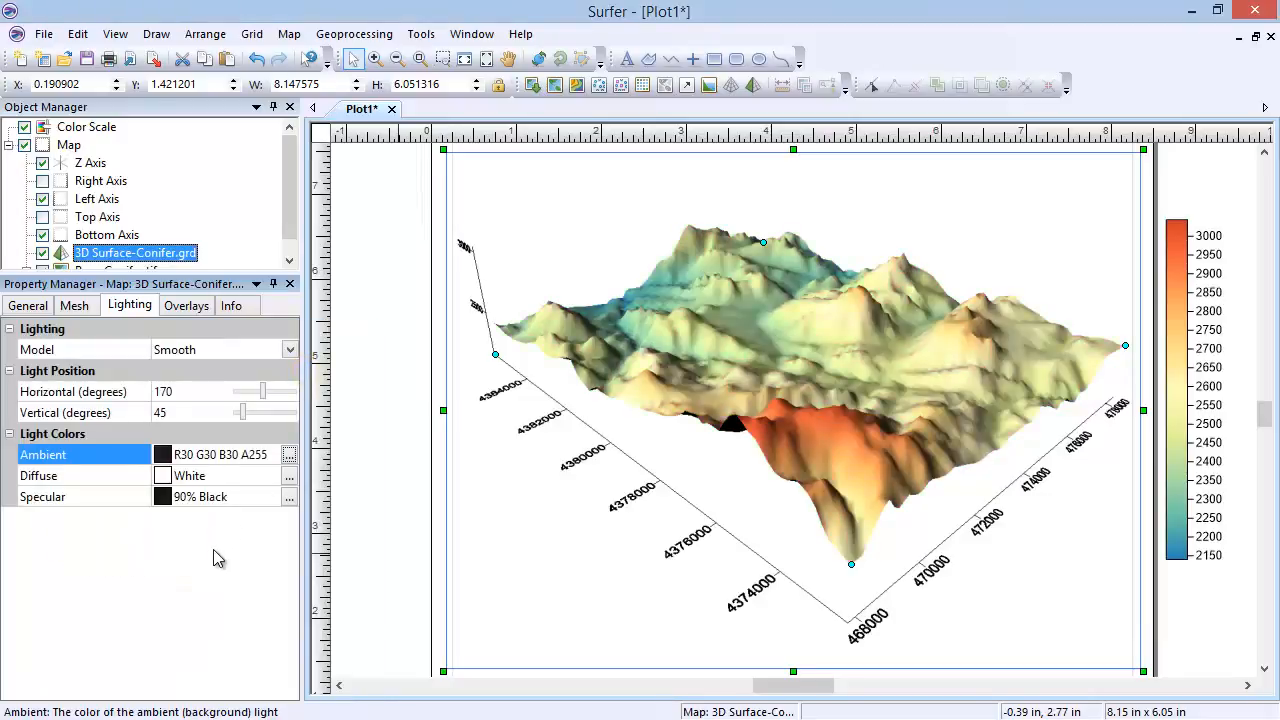
Step: Show the other map layers on the 3D surface
left_click(190, 311)
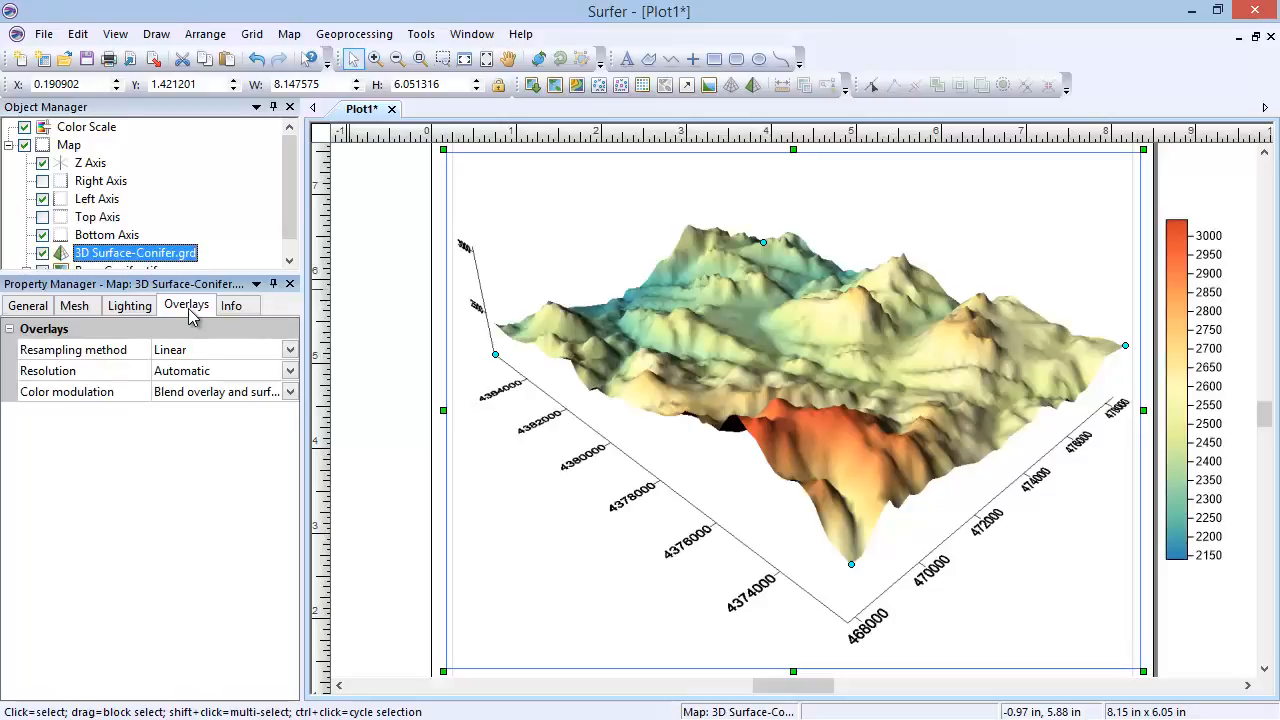
left_click(45, 311)
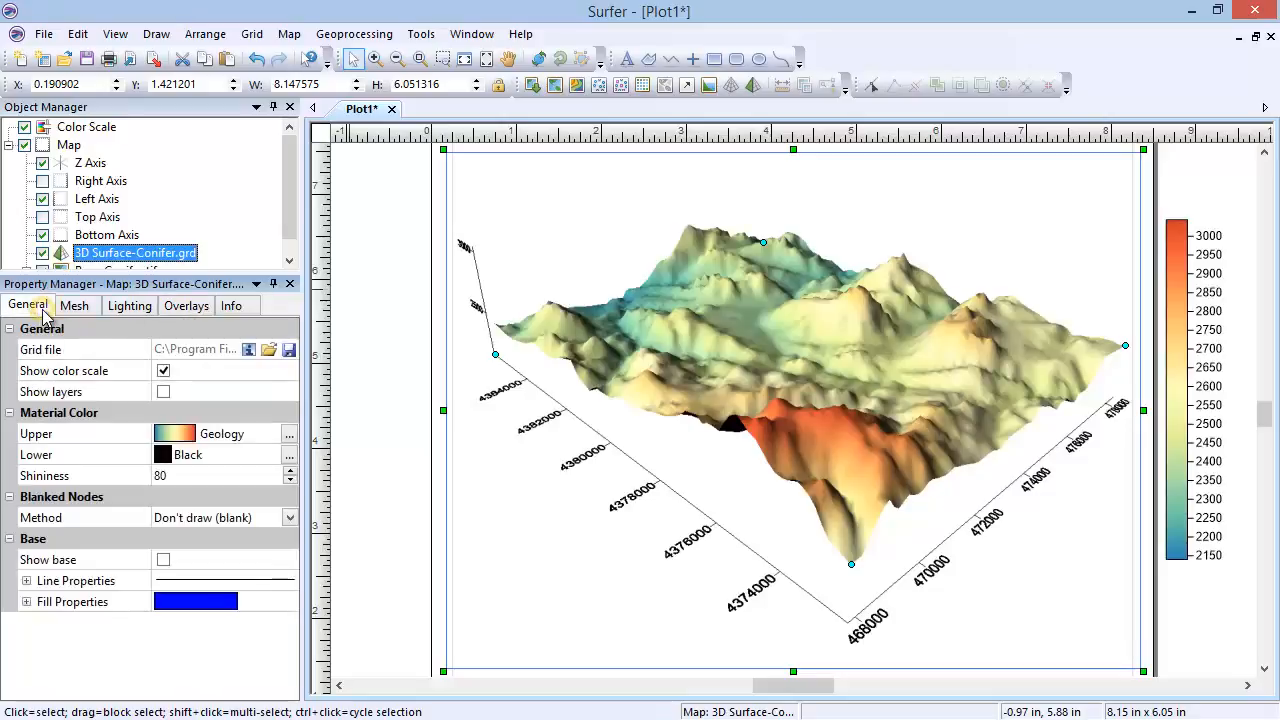
left_click(163, 392)
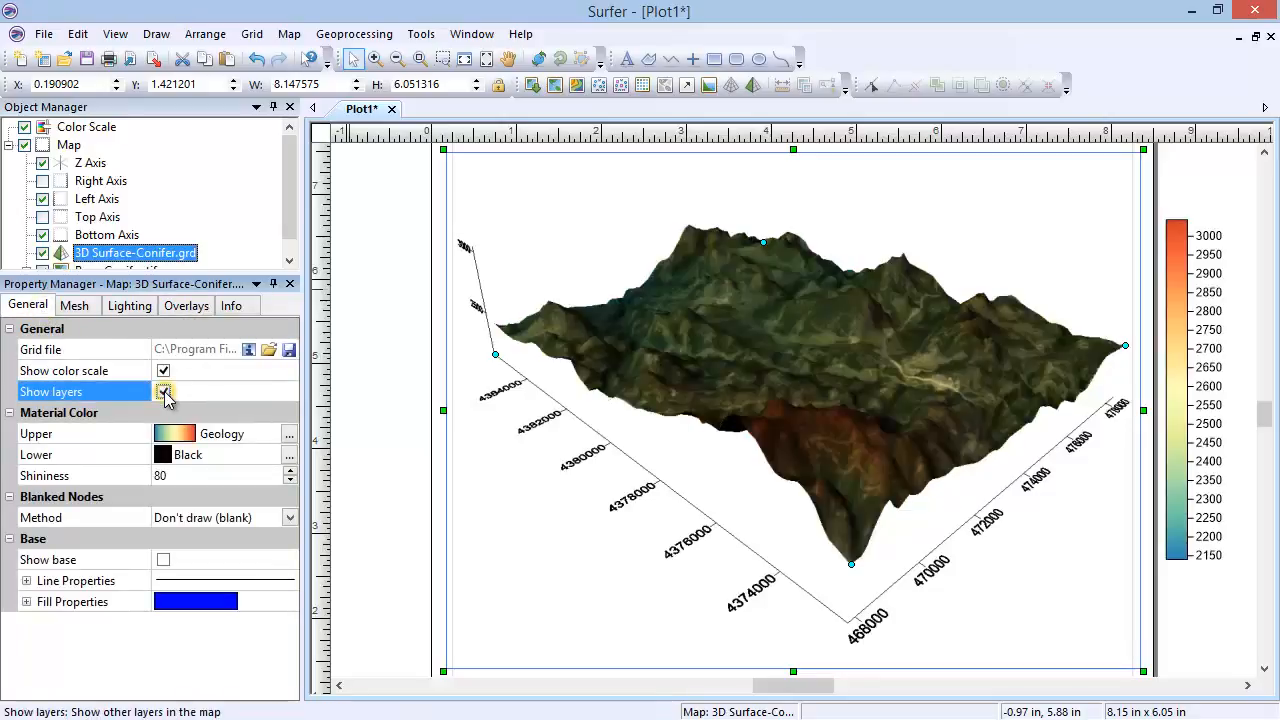
Step: Widen the property pane and review the overlay resampling method and resolution choices, keeping Linear and Automatic
left_click(186, 306)
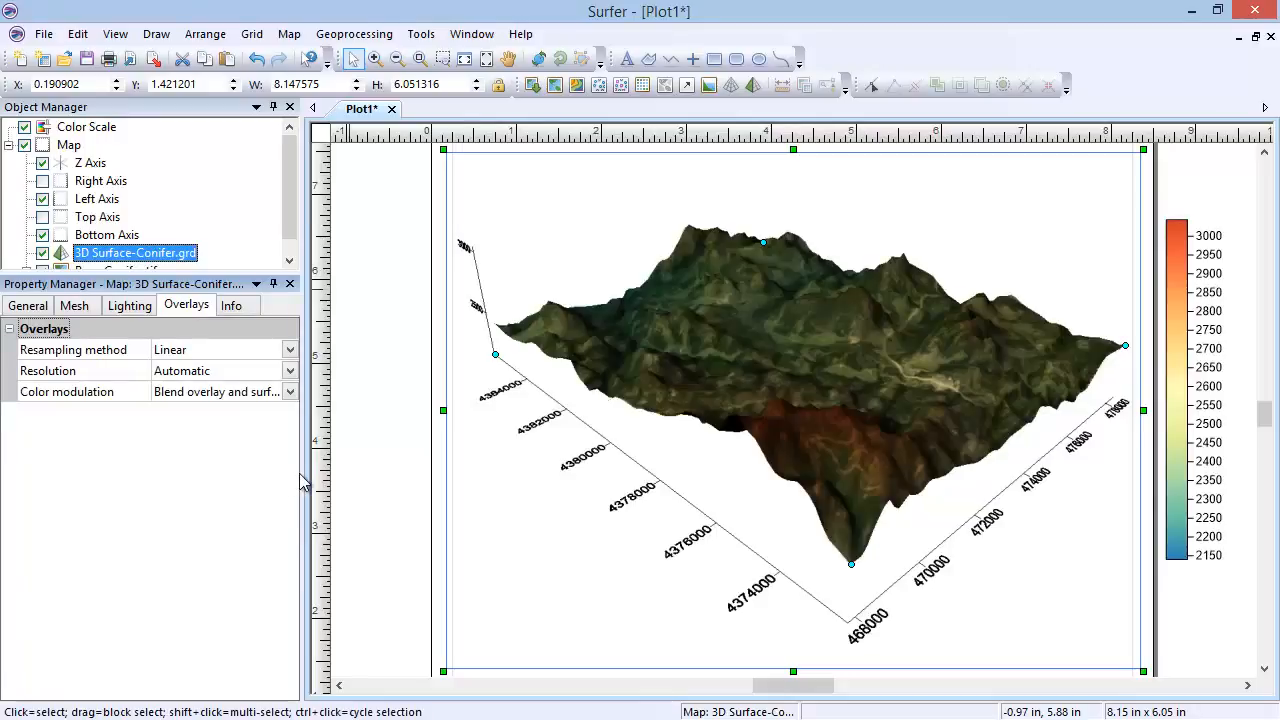
left_click_drag(302, 472, 354, 470)
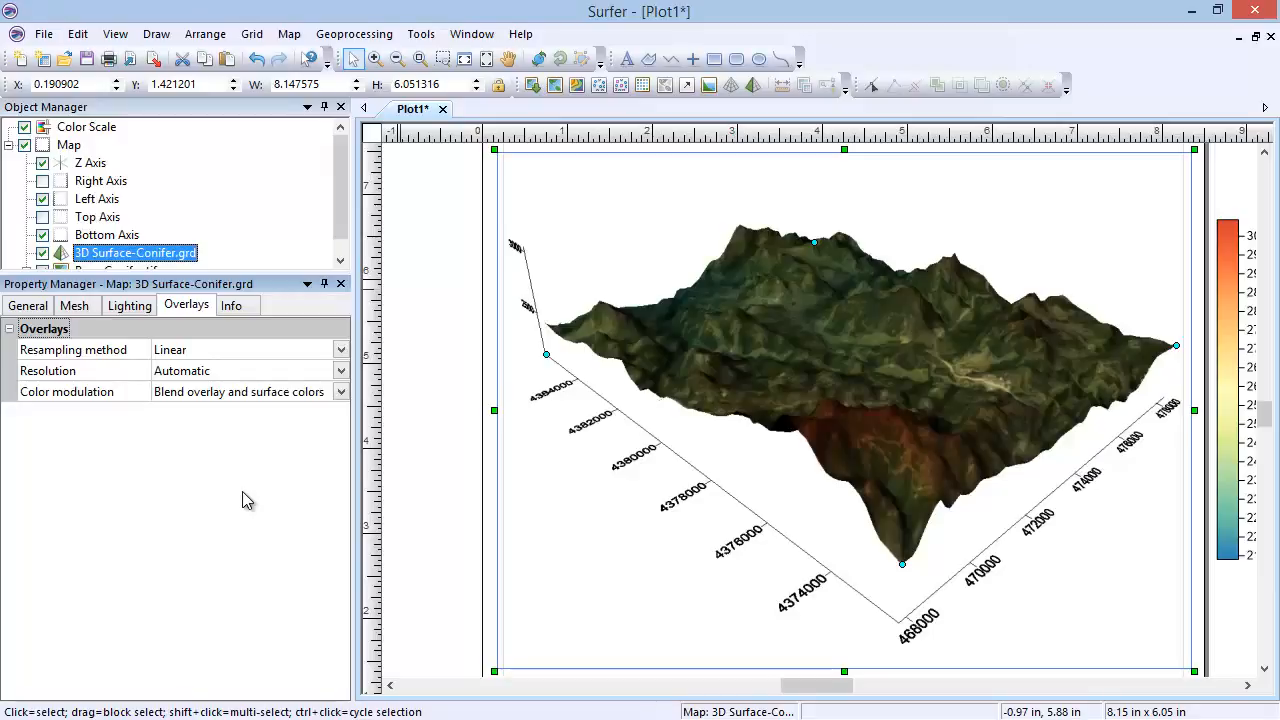
left_click(253, 352)
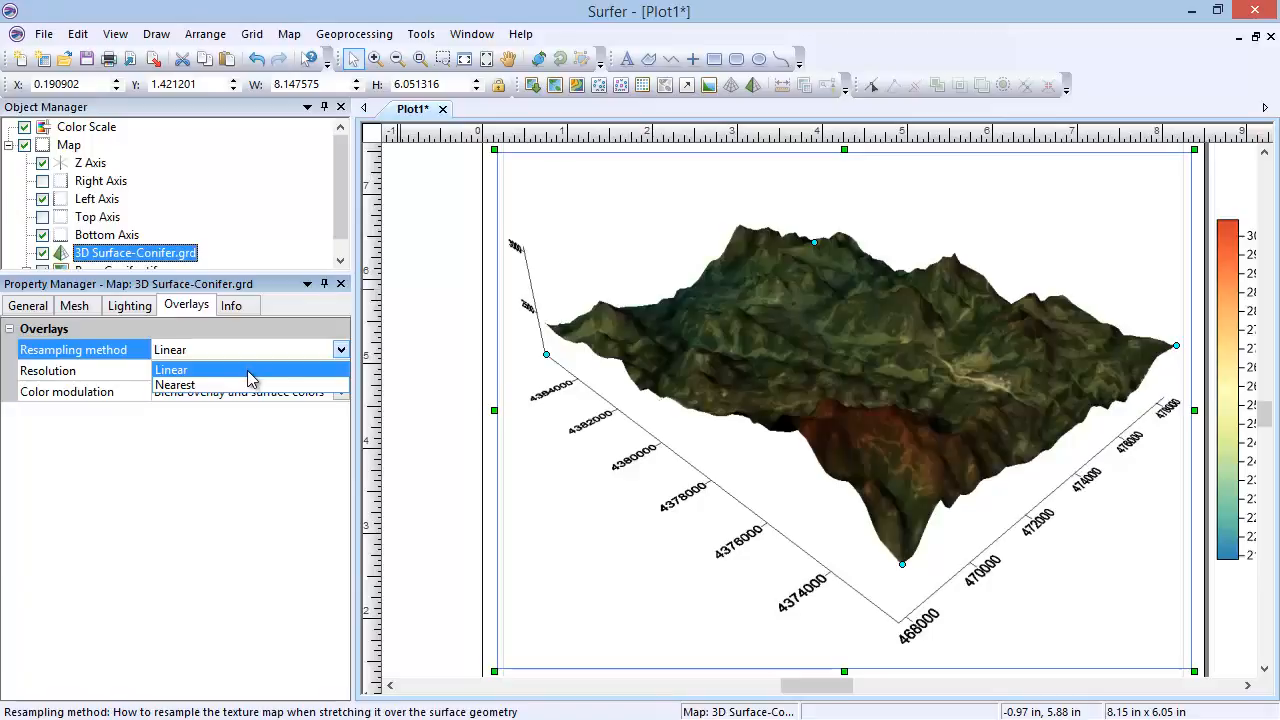
left_click(248, 370)
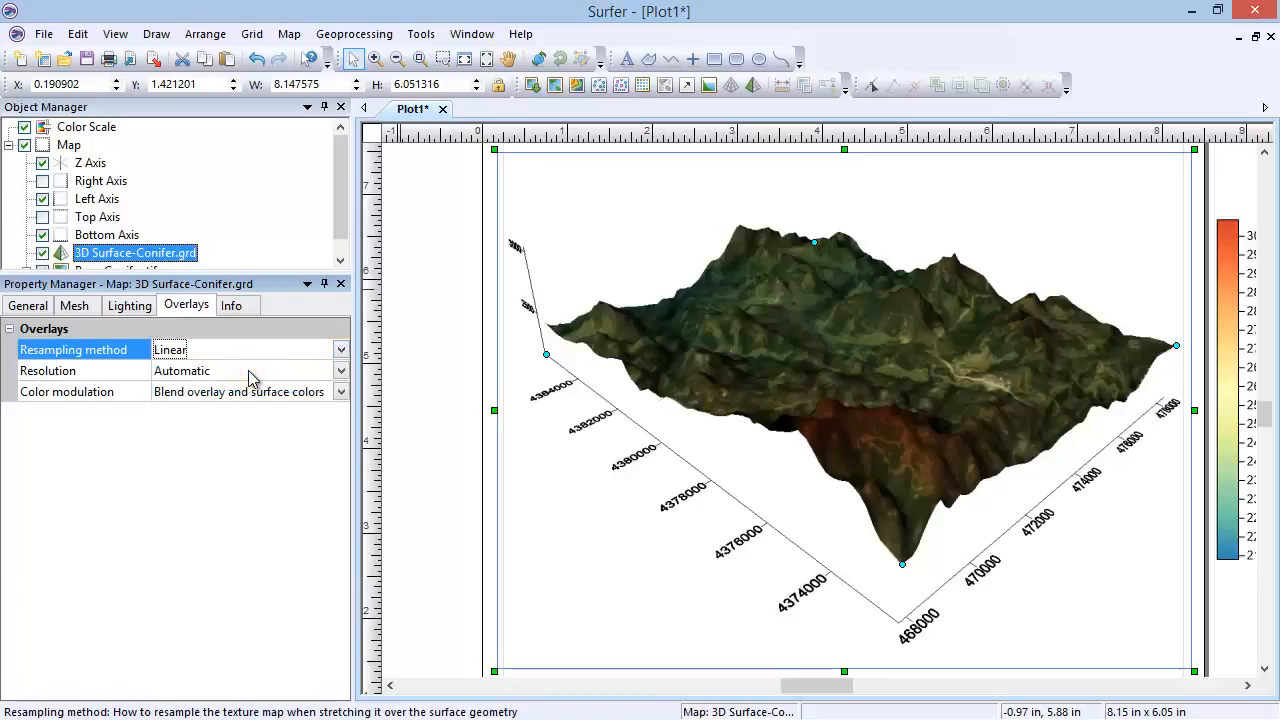
left_click(248, 370)
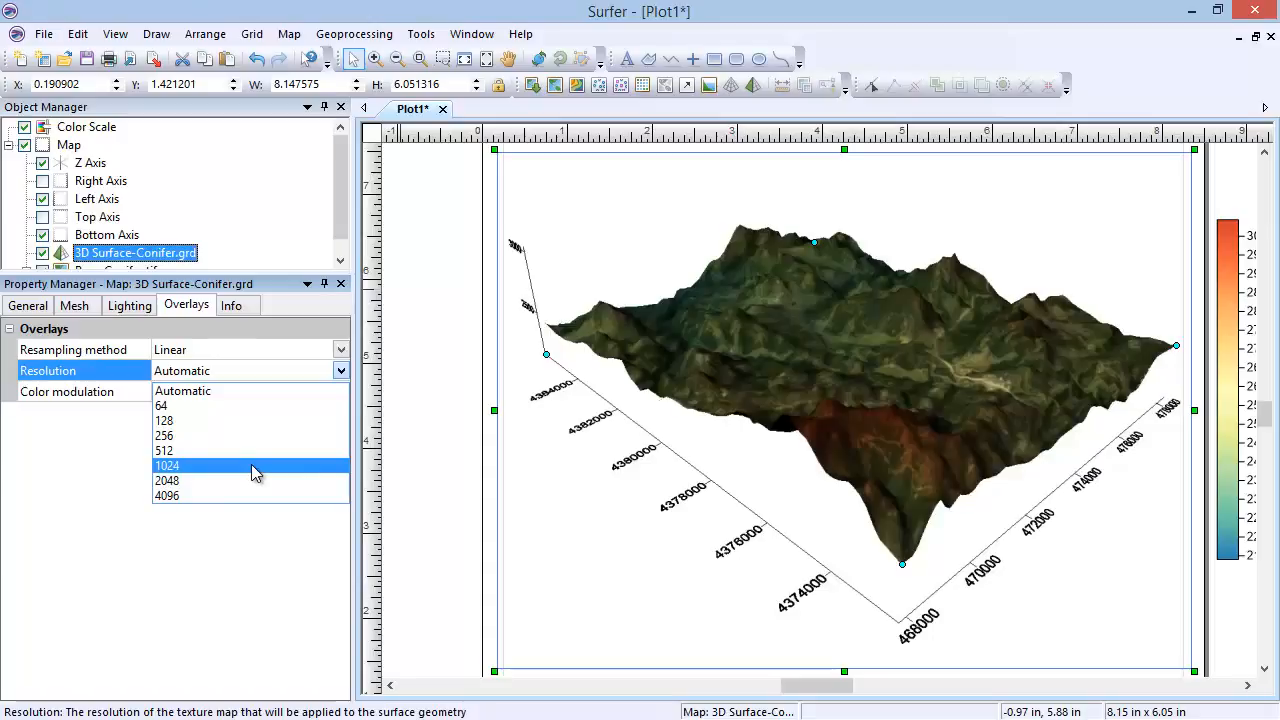
left_click(256, 394)
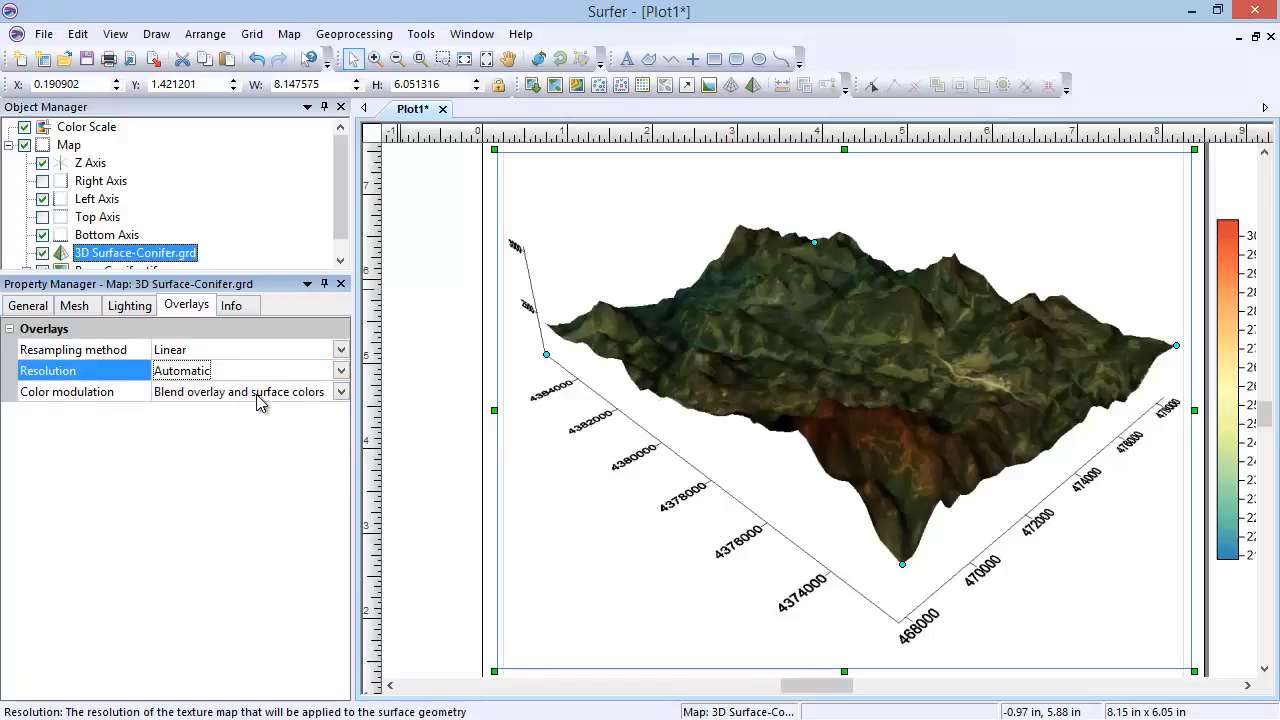
Step: Try the surface-only and overlay-only color modulation options for the 3D surface, and restore Blend overlay and surface colors
left_click(258, 398)
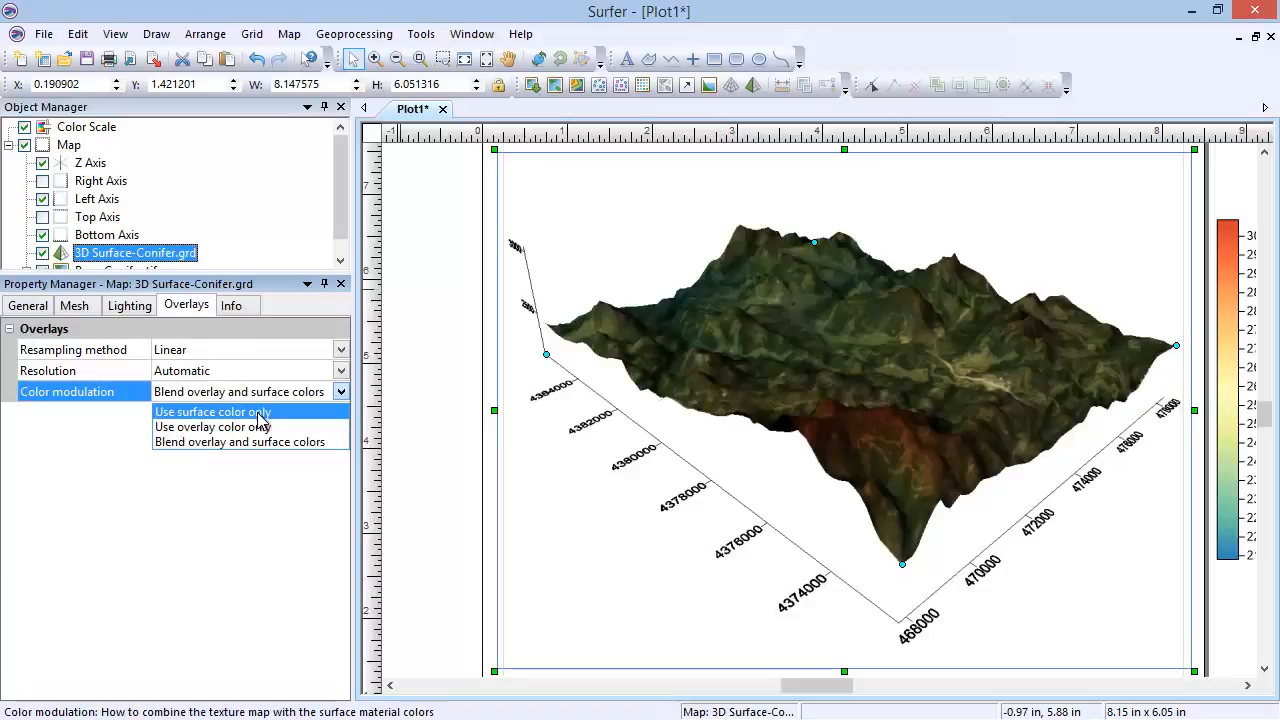
left_click(258, 413)
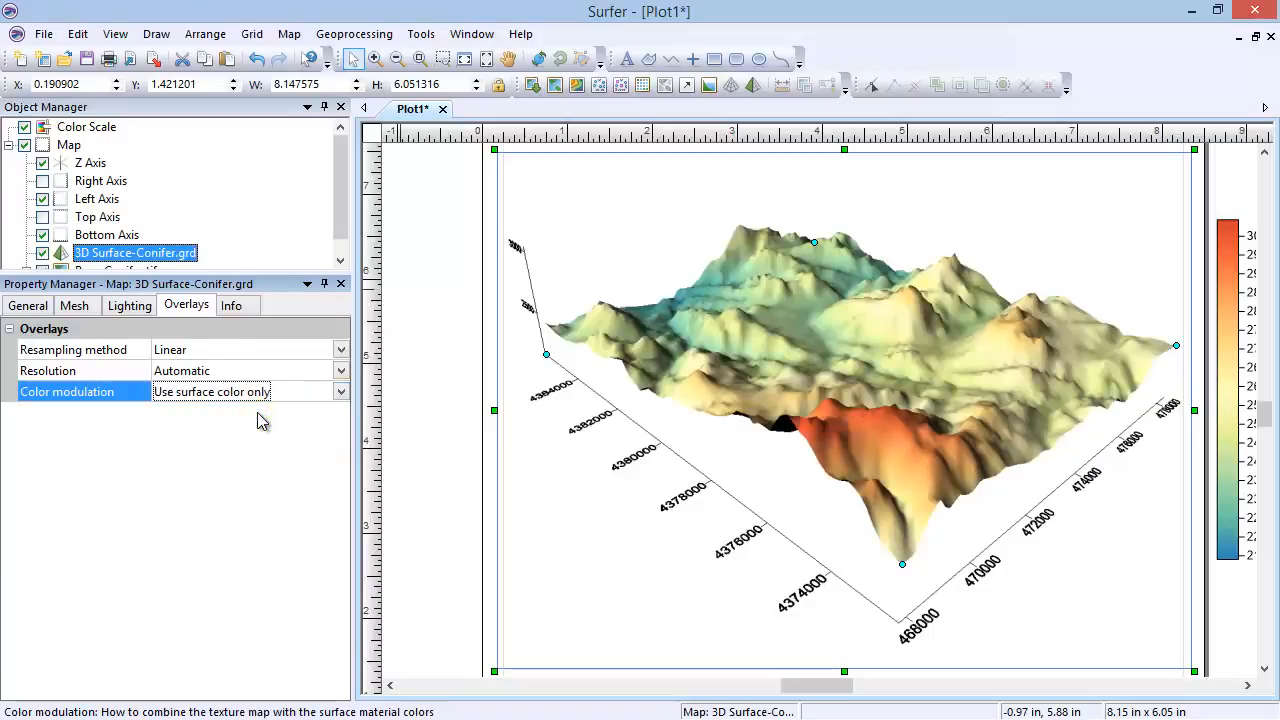
left_click(266, 398)
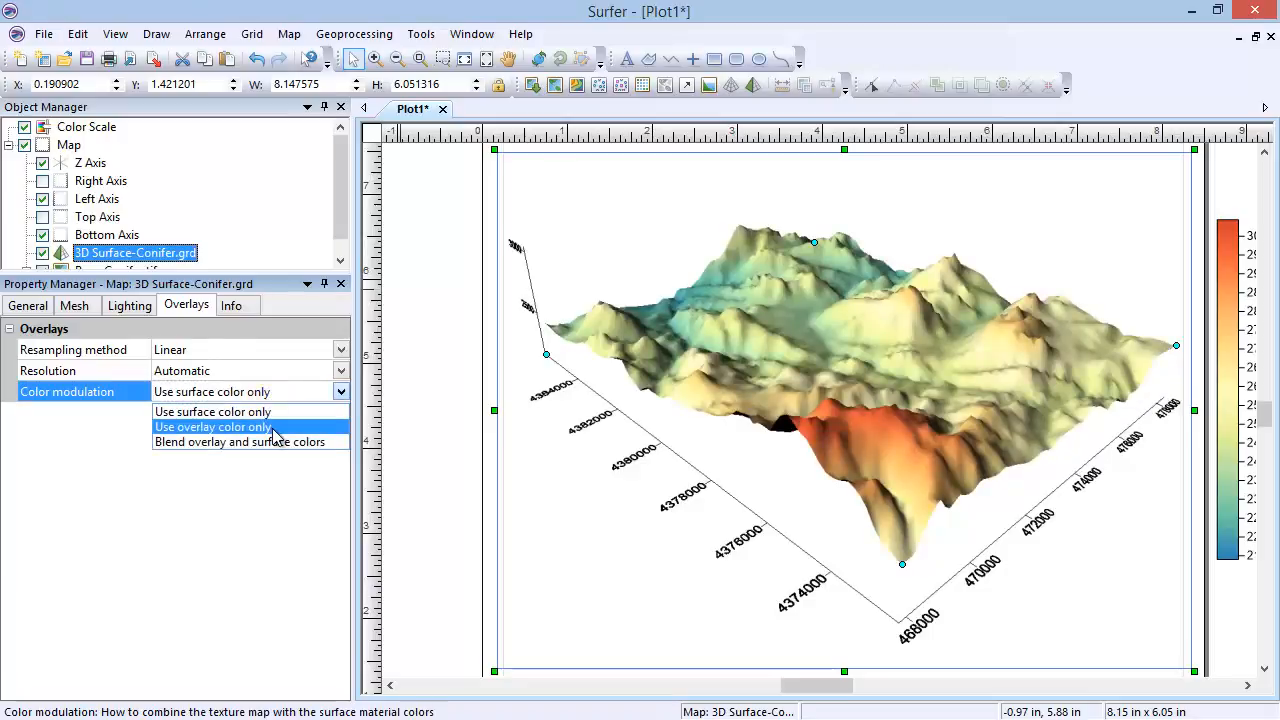
left_click(273, 432)
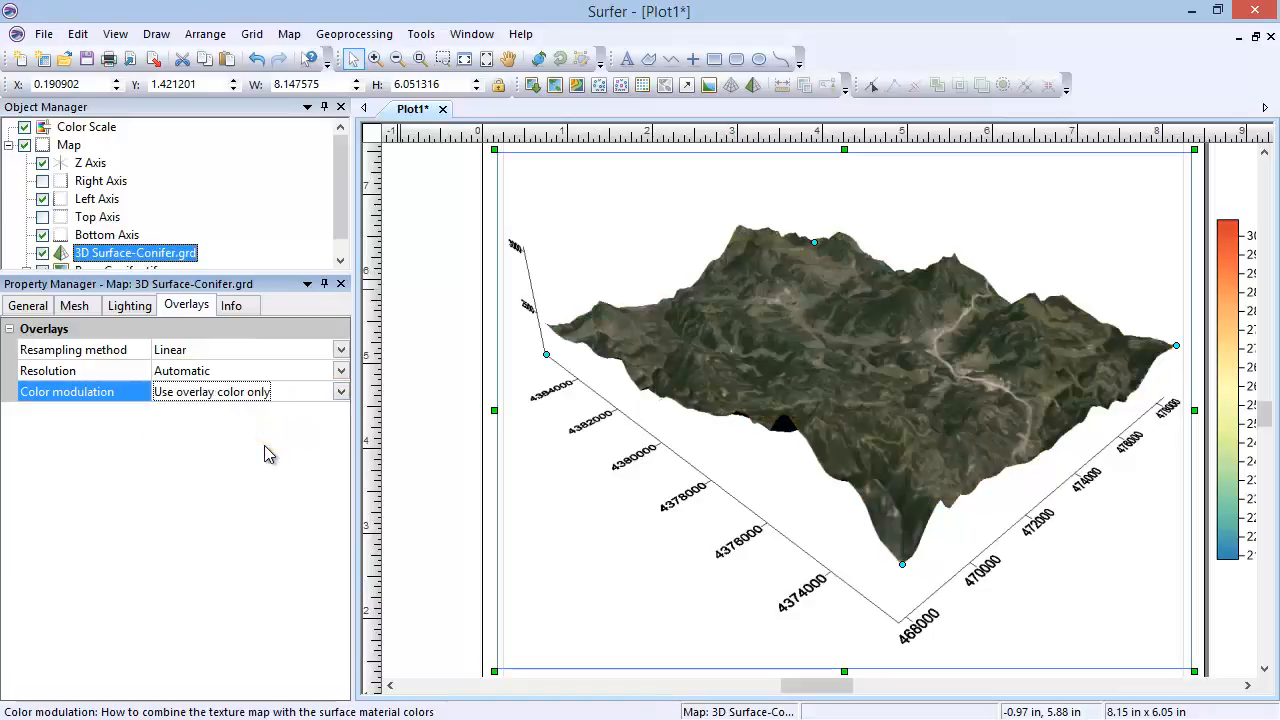
left_click(280, 394)
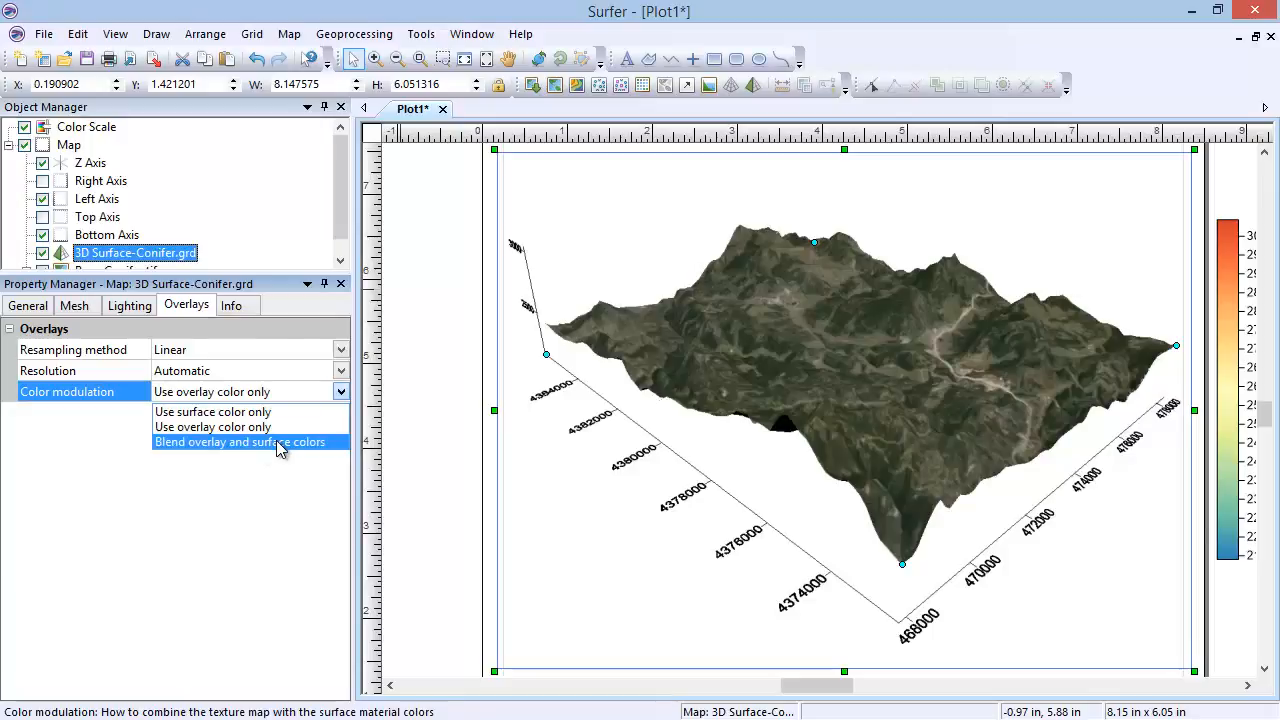
left_click(280, 443)
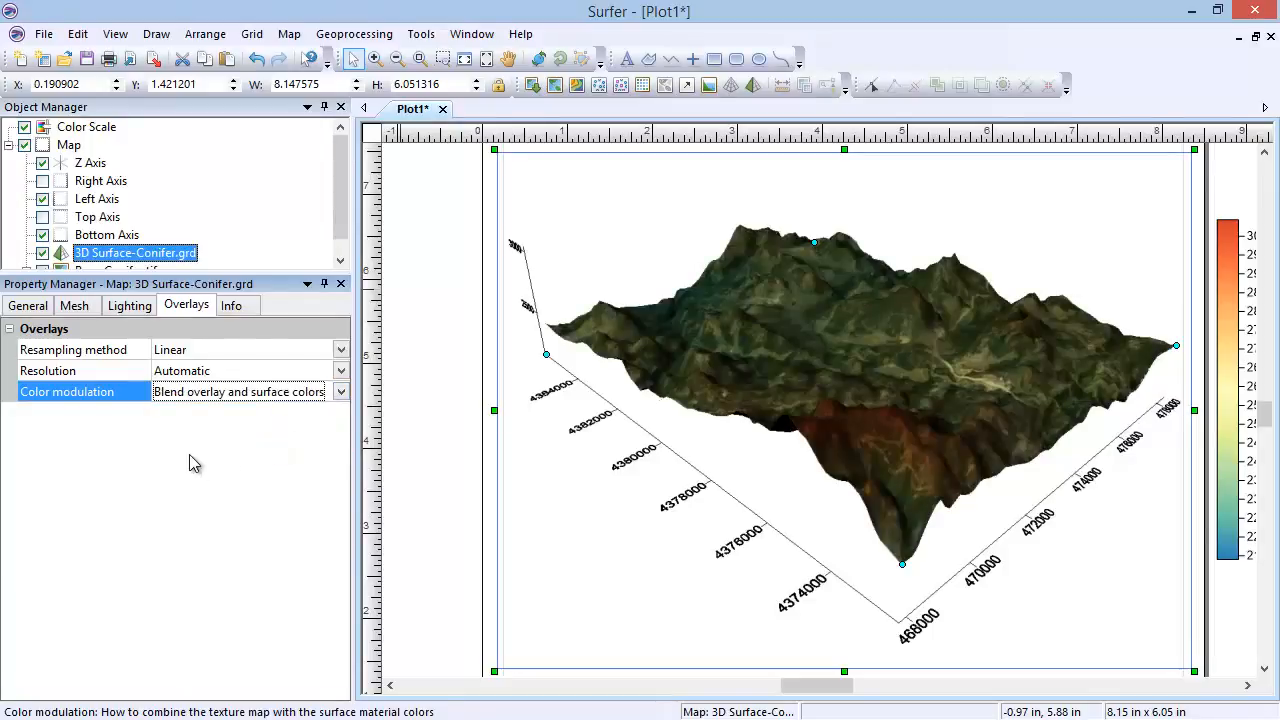
Step: View the surface's attribute info, and rotate the 3D map with the Trackball to a flatter view with its reddish corner at the front left
left_click(238, 307)
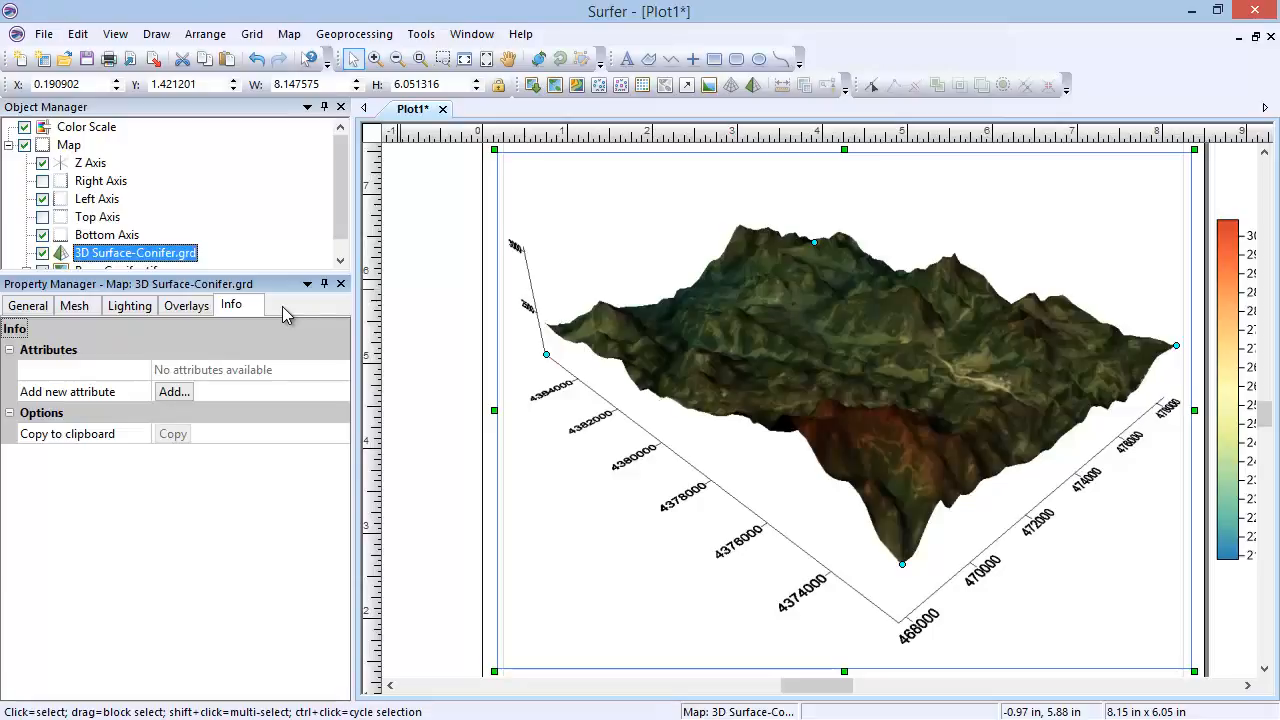
left_click(289, 34)
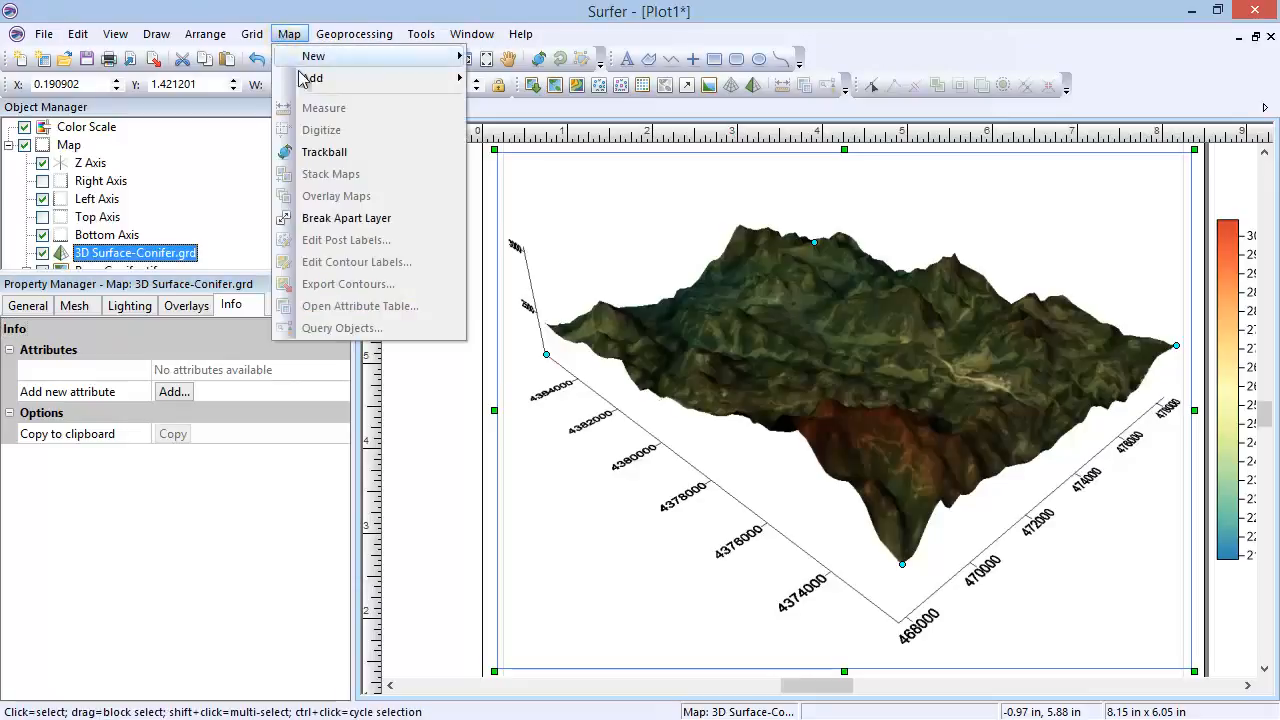
left_click(367, 152)
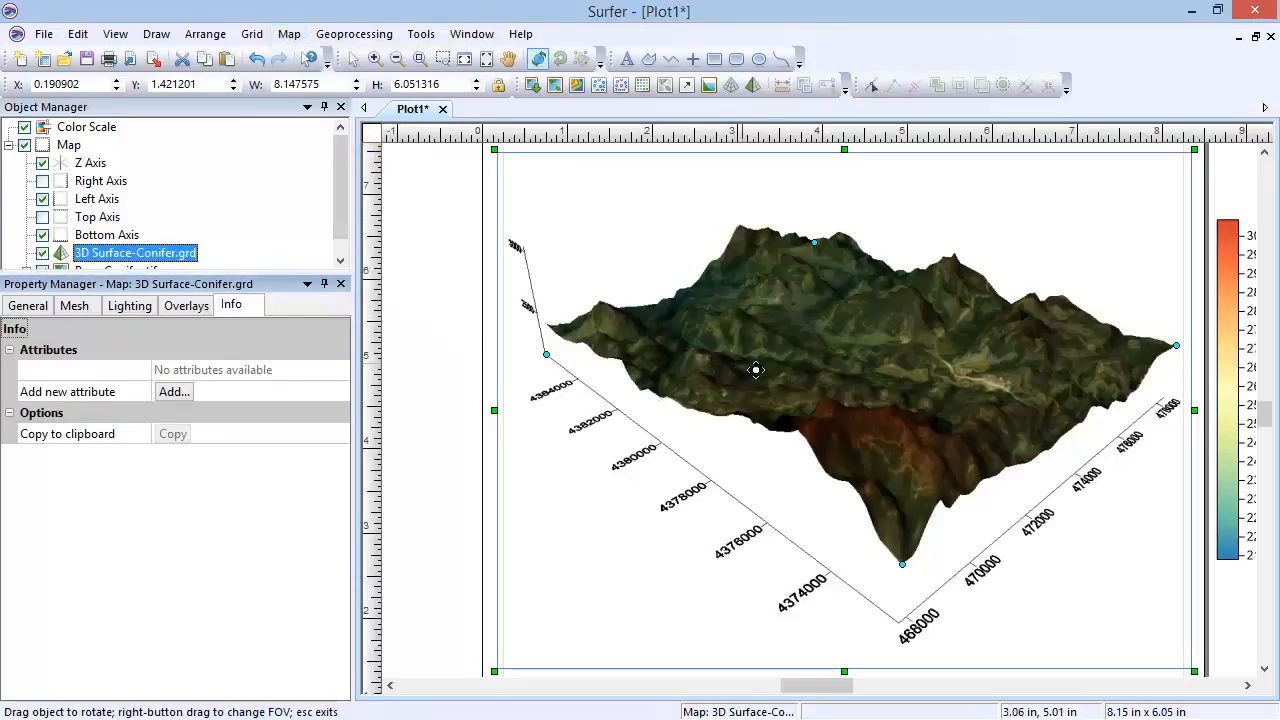
left_click_drag(797, 413, 956, 412)
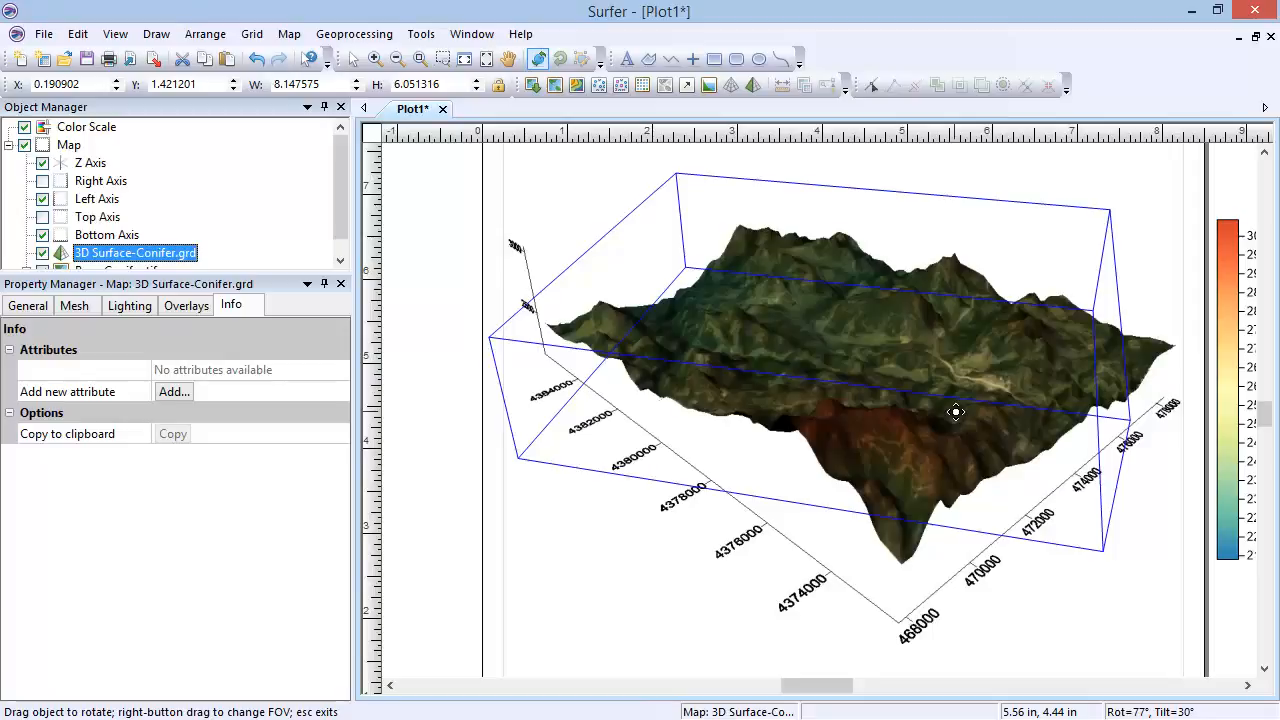
left_click_drag(956, 412, 969, 405)
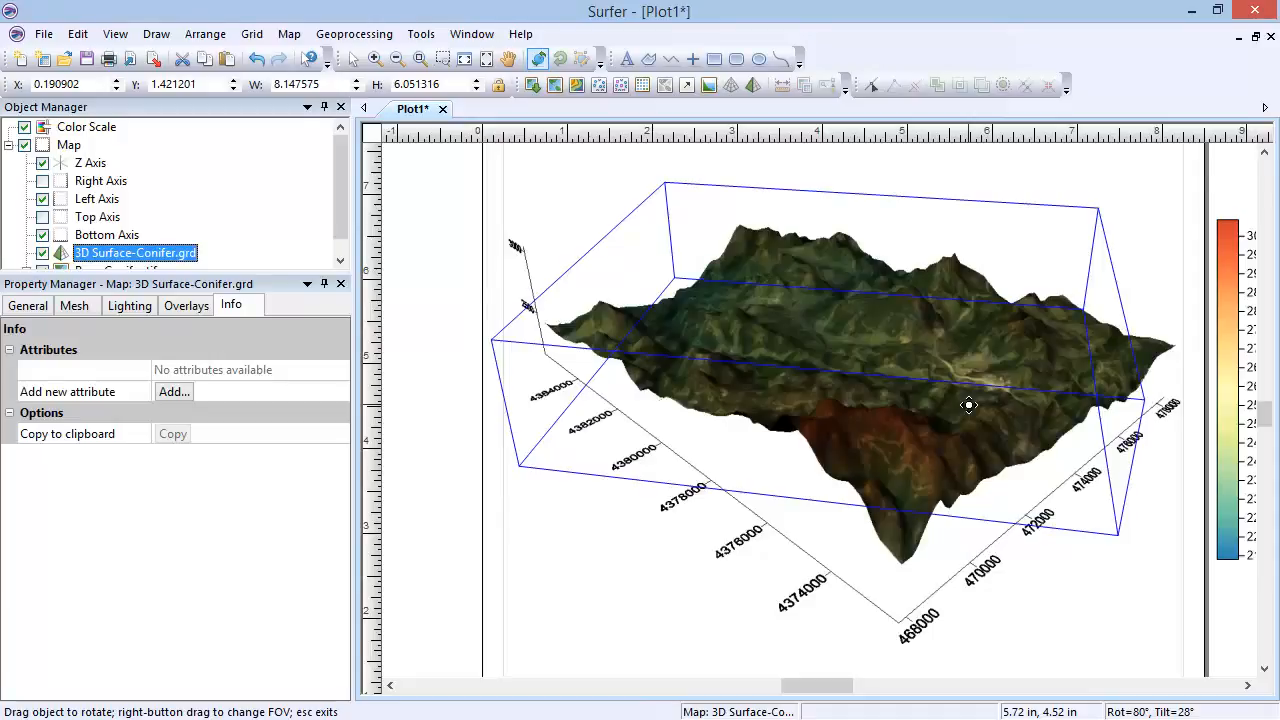
left_click_drag(969, 405, 780, 432)
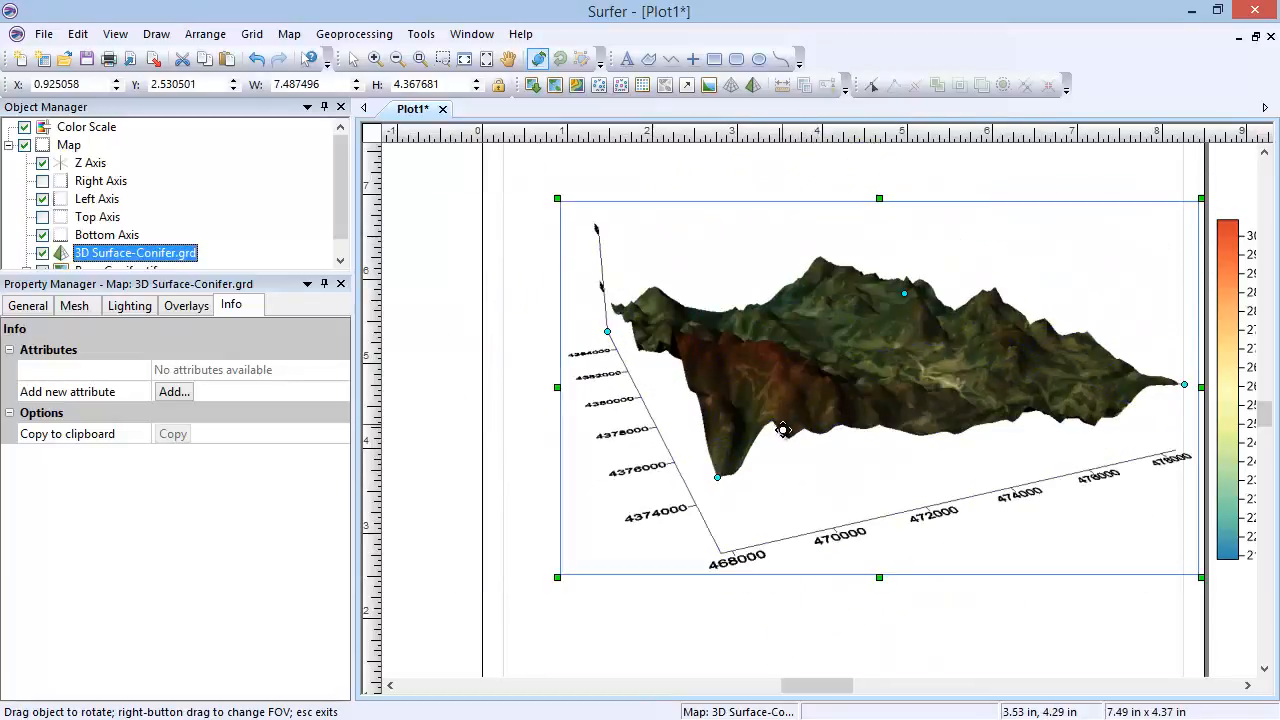
left_click(350, 60)
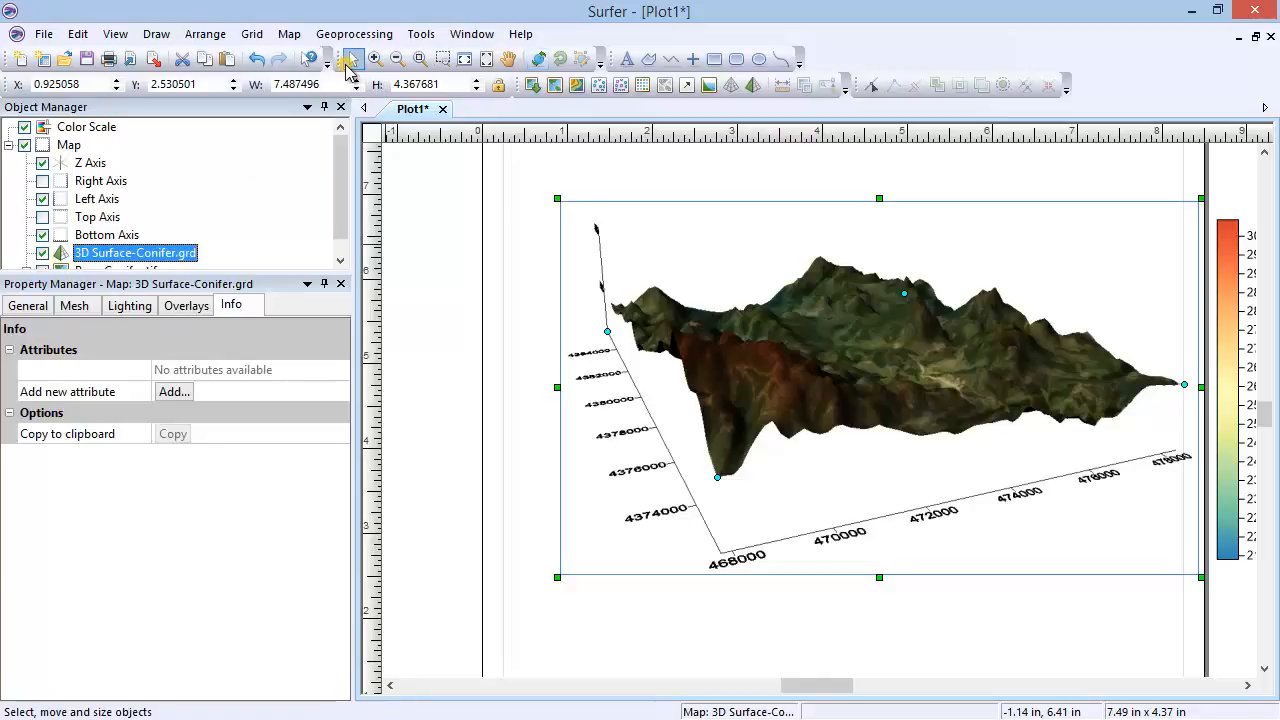